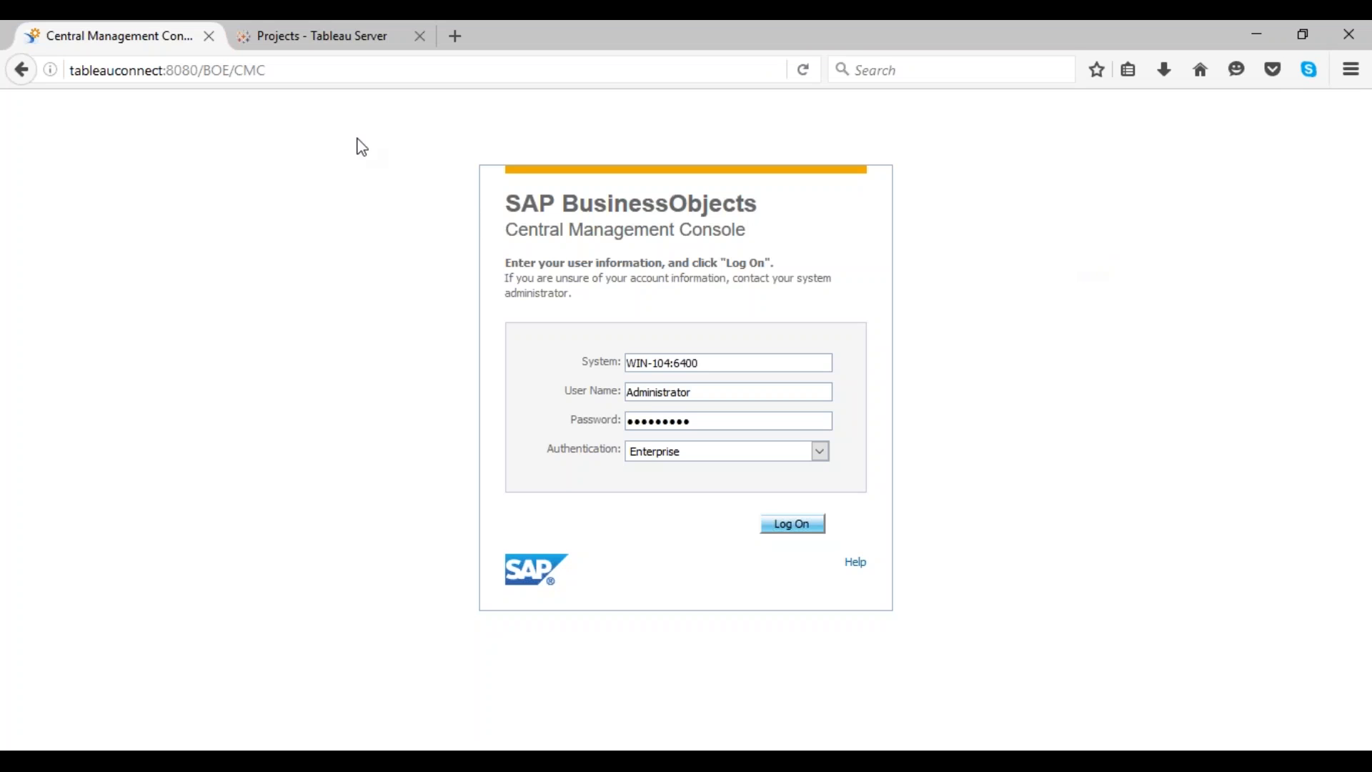
Step: Log on to the Central Management Console as Administrator with the prefilled Enterprise credentials
left_click(353, 43)
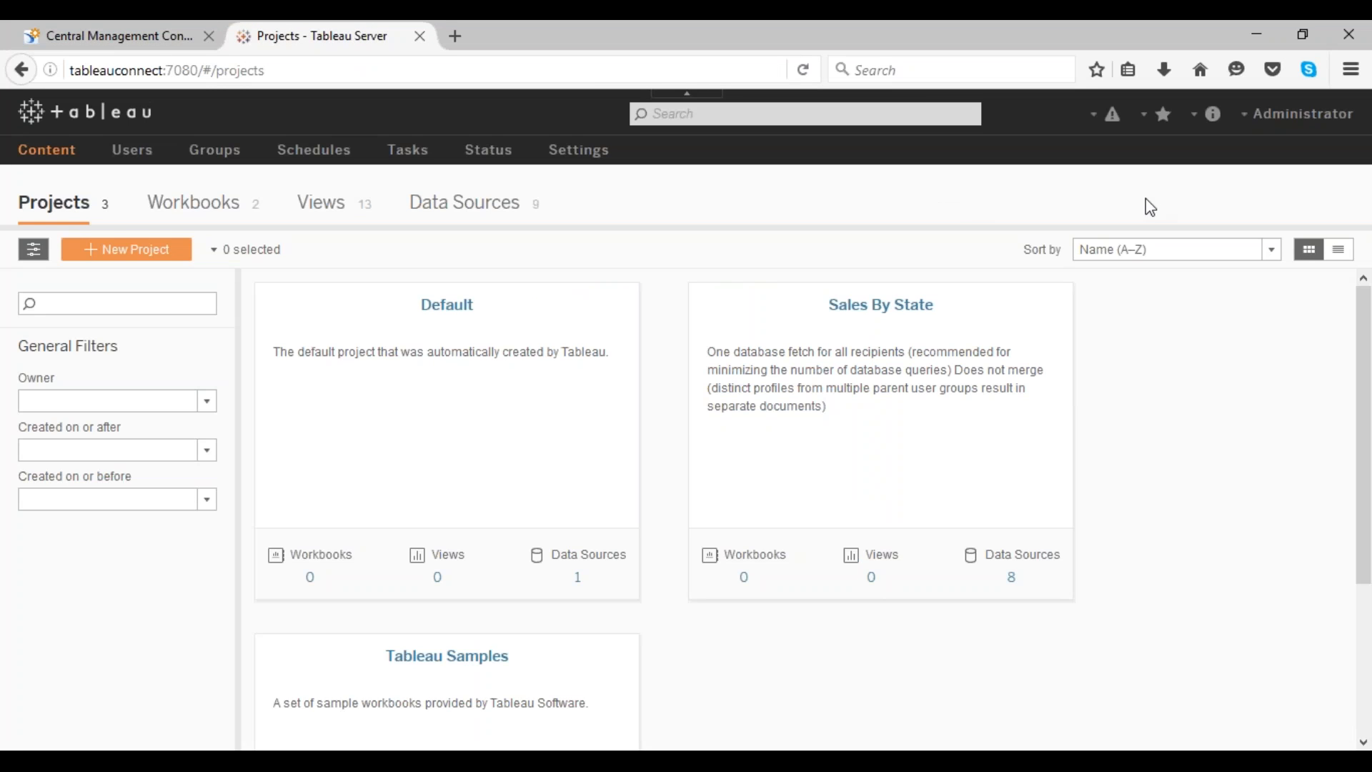
left_click(66, 38)
left_click(792, 533)
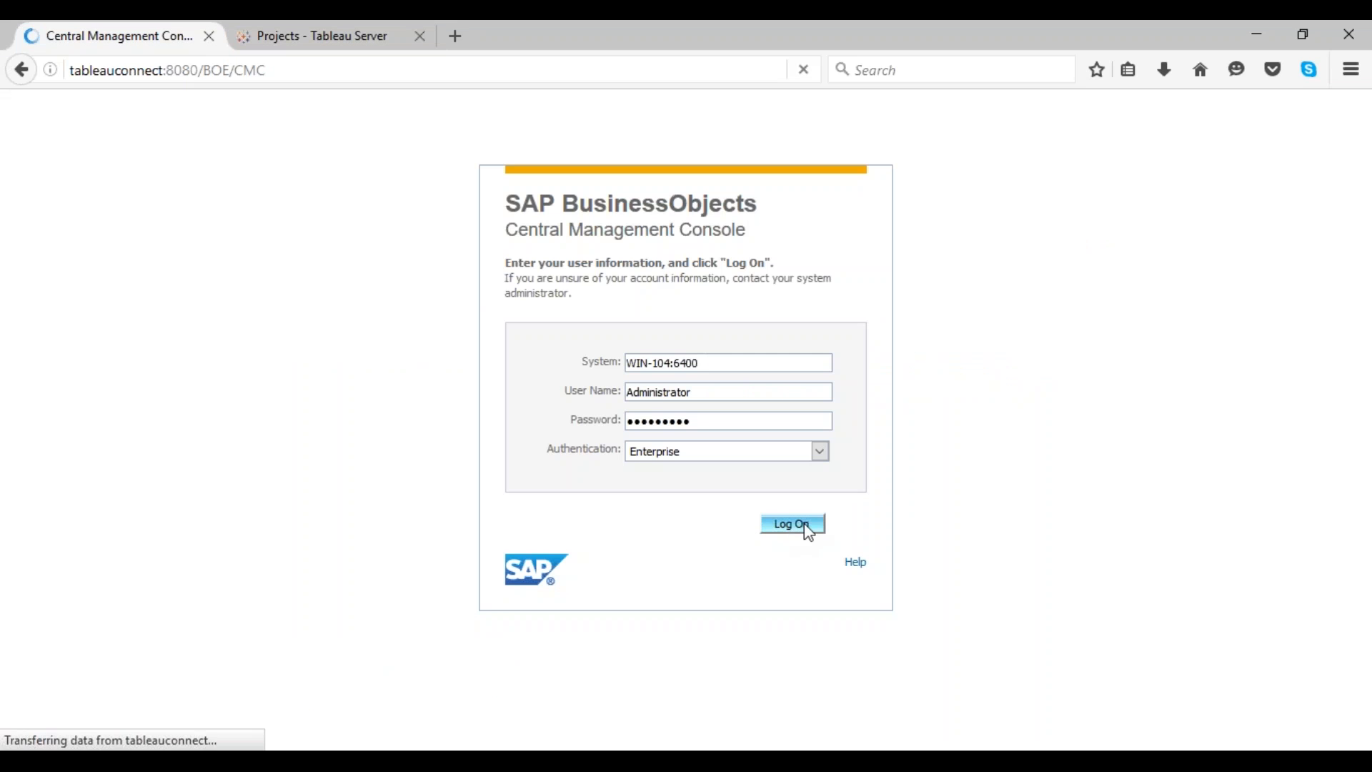
left_click(803, 568)
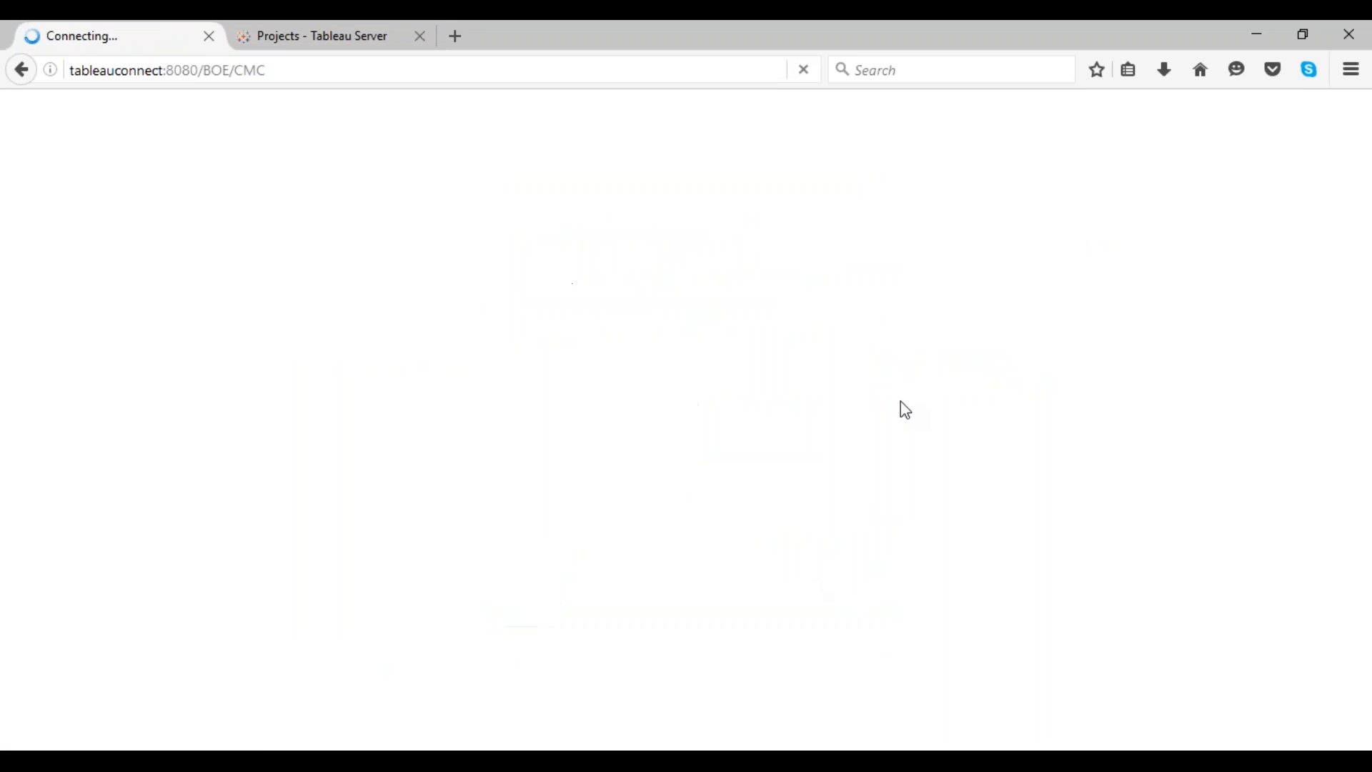
Step: Open the Demo folder inside the Tableau folder in the console's Folders area
left_click(322, 36)
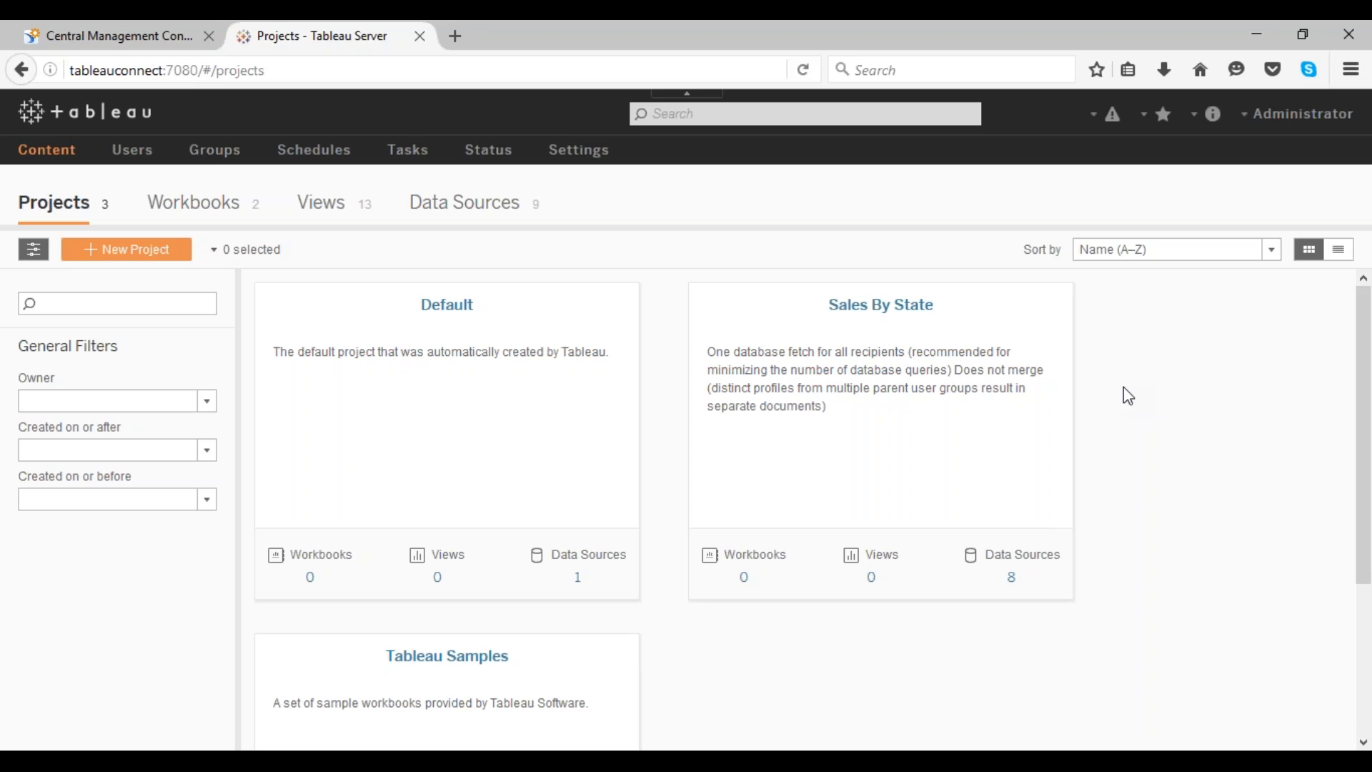
left_click(173, 42)
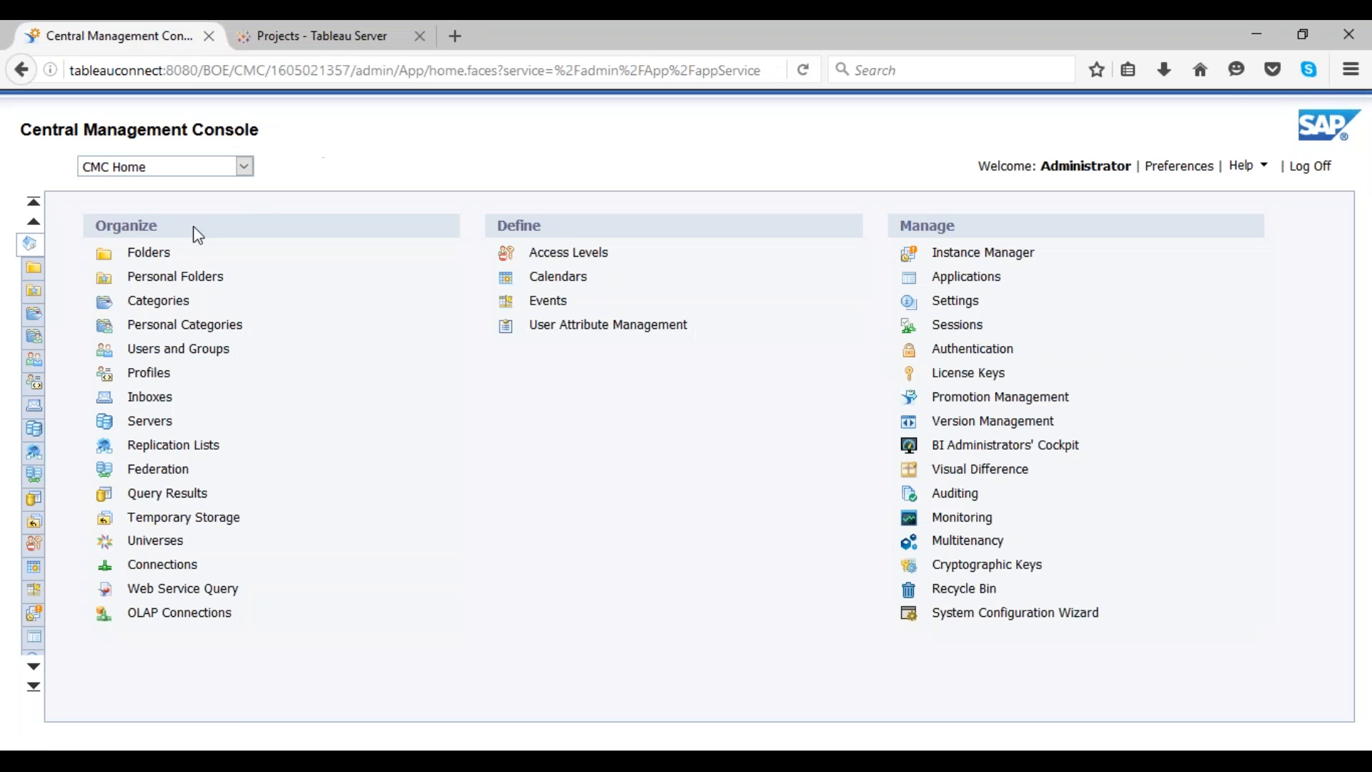
left_click(163, 254)
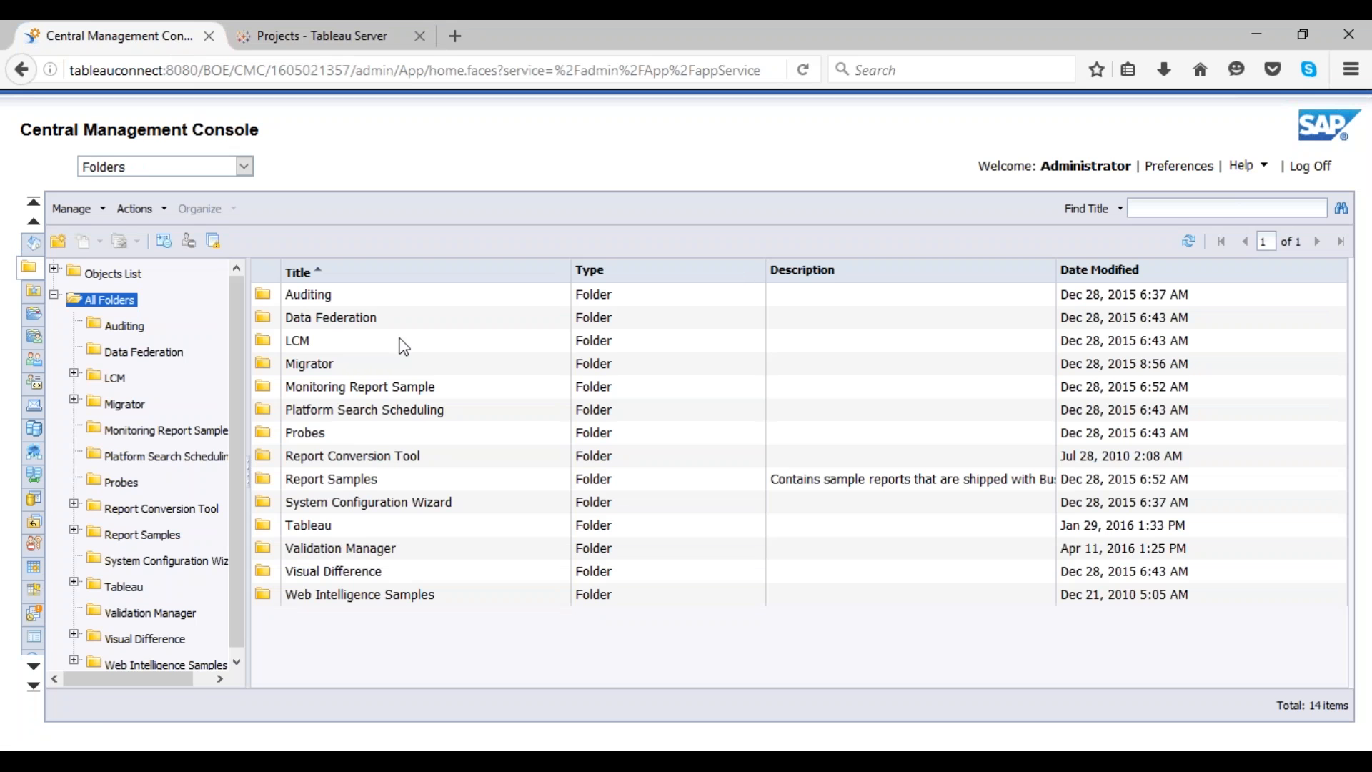
left_click(132, 588)
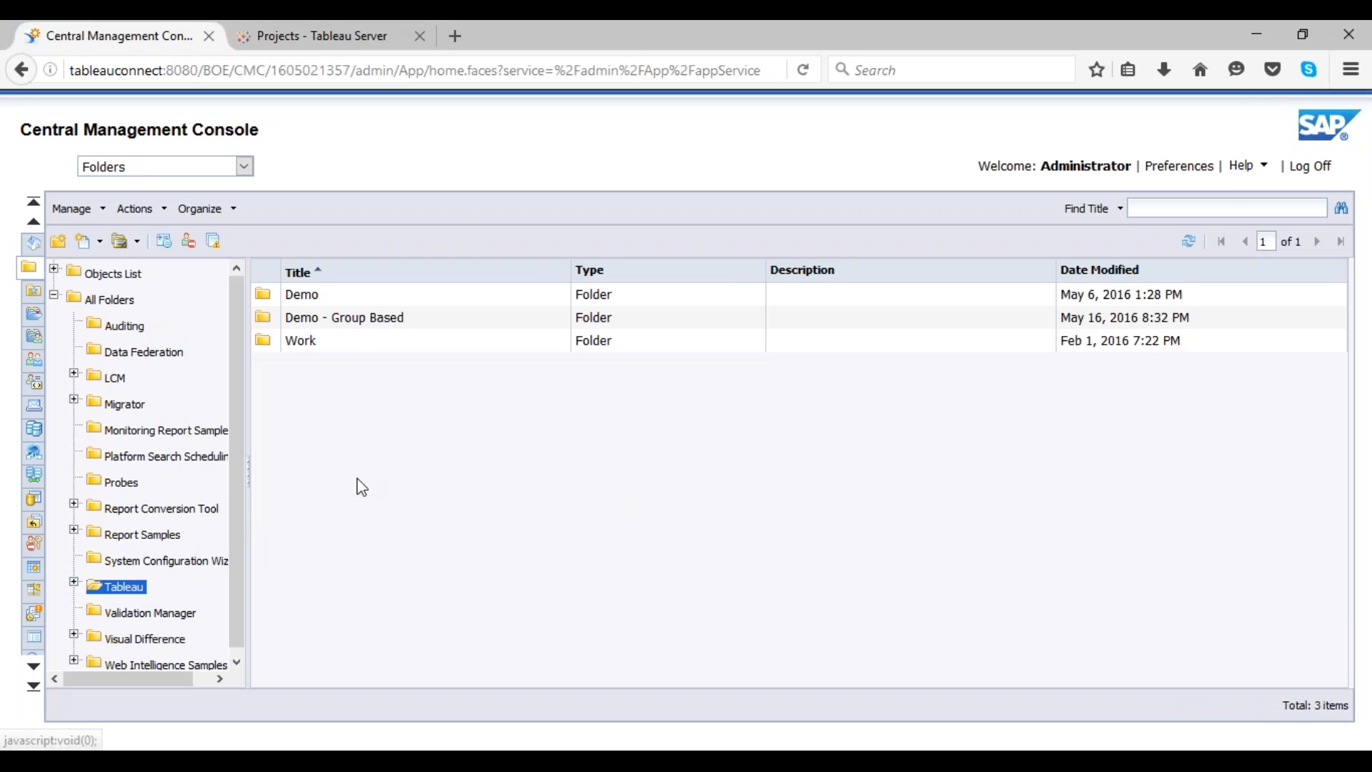
left_click(321, 306)
double_click(321, 308)
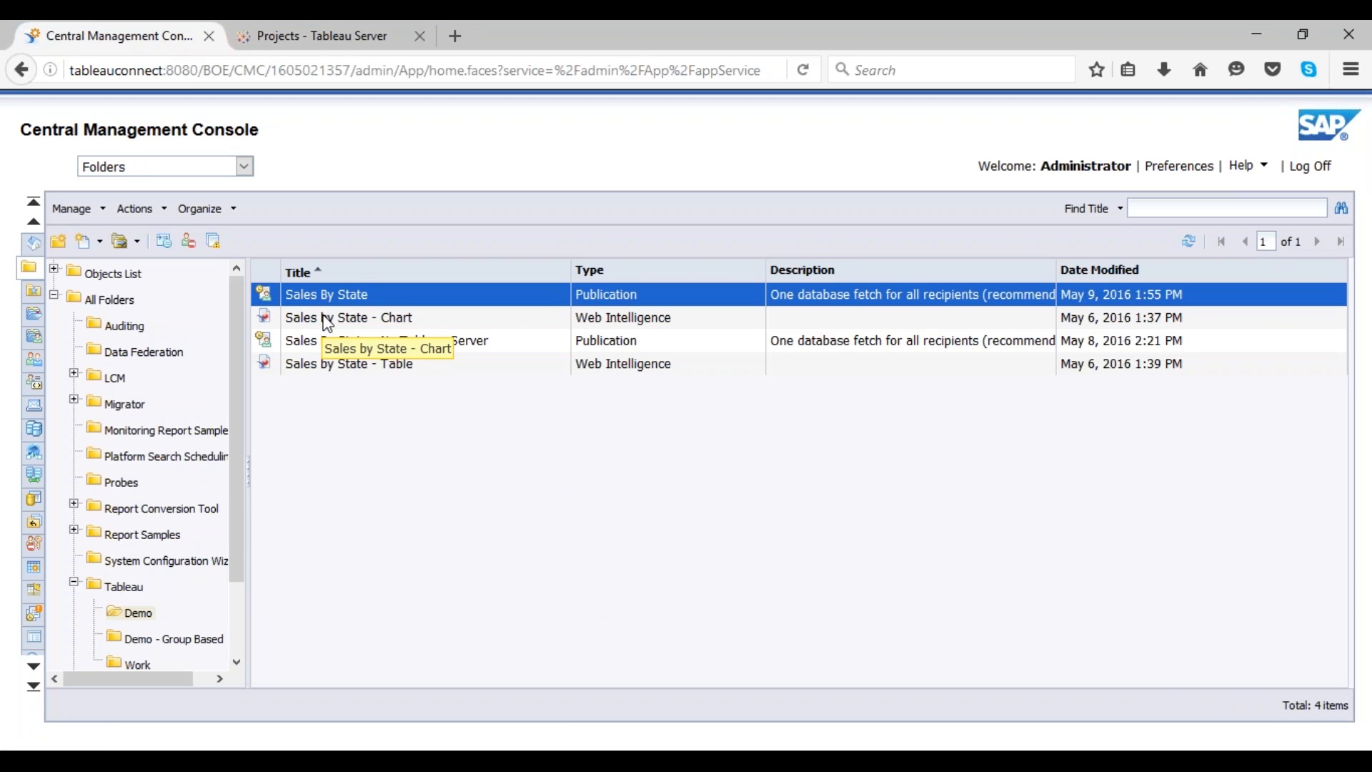
Step: Open the Sales by State - Table Web Intelligence document from the Demo folder
left_click(540, 318)
left_click(432, 364)
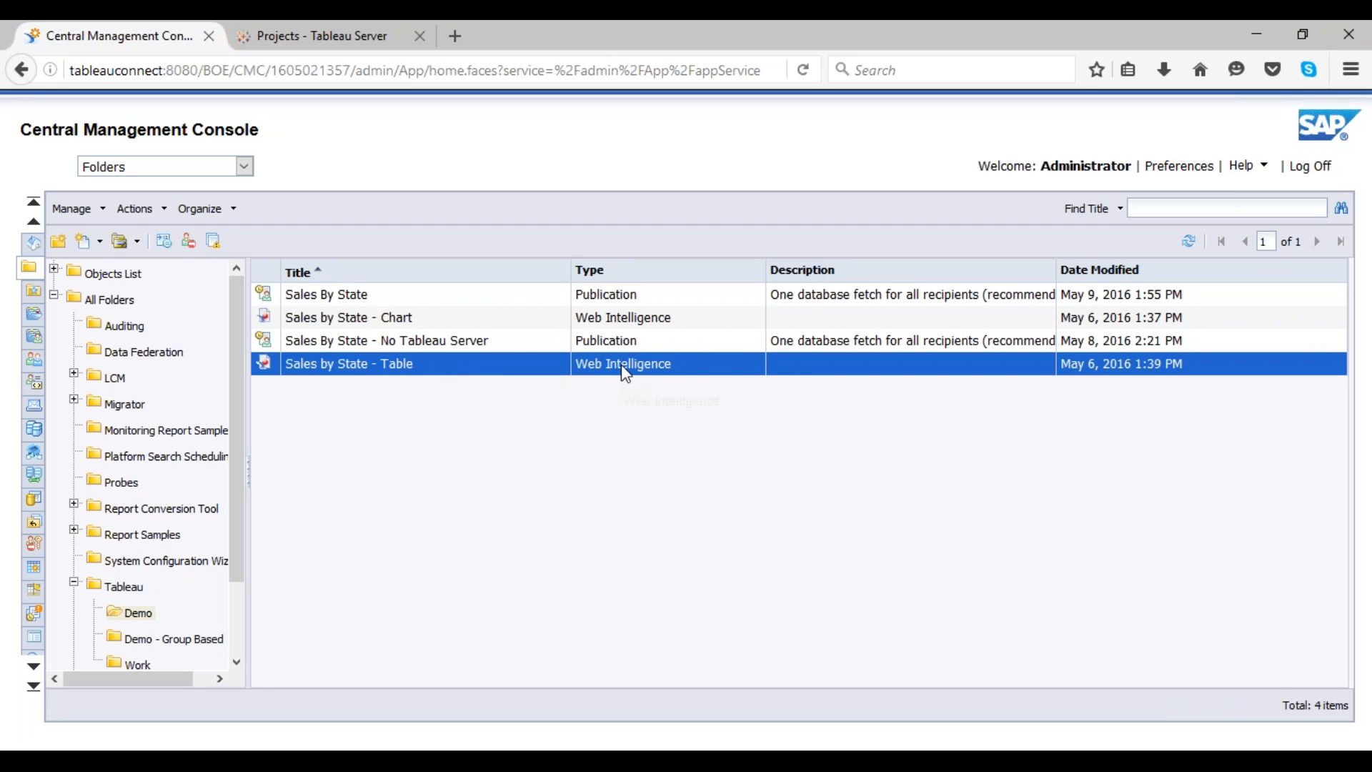
left_click(443, 298)
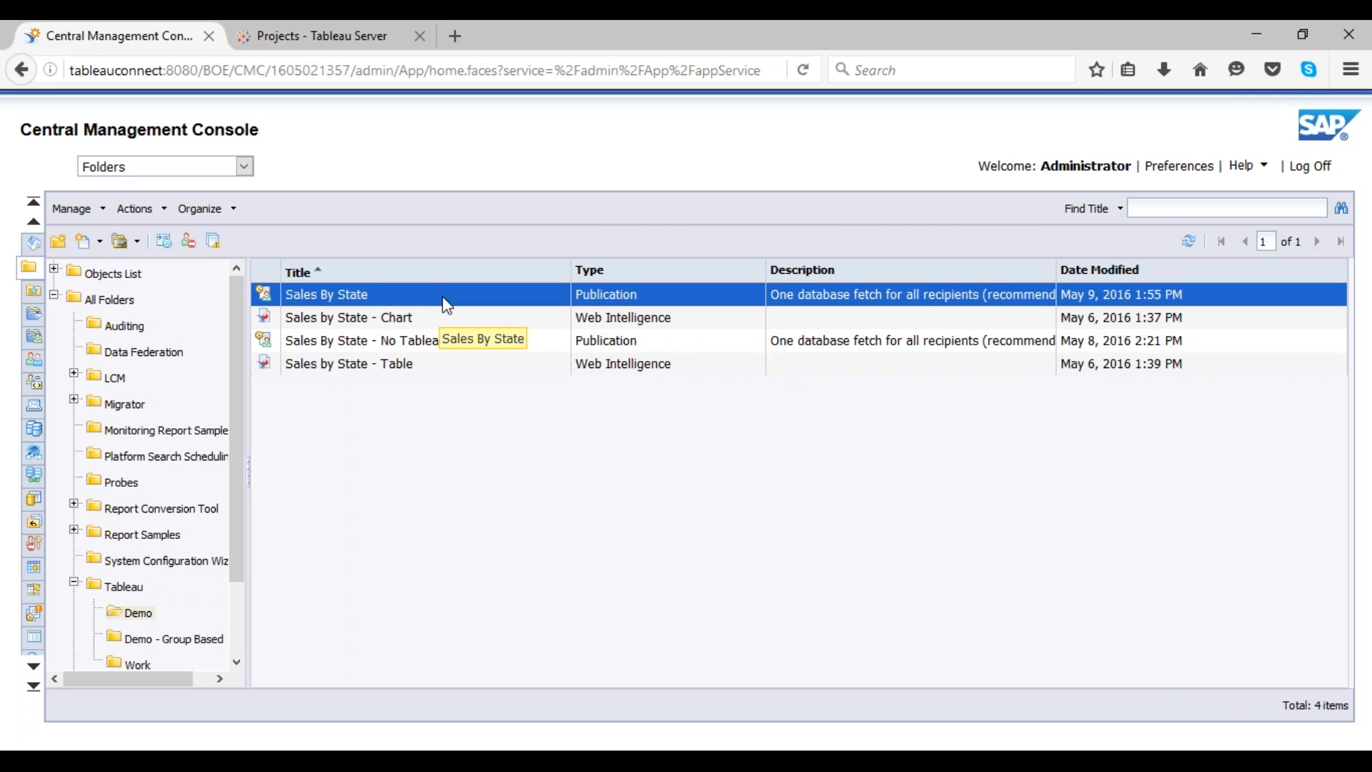
left_click(436, 368)
right_click(436, 369)
left_click(460, 407)
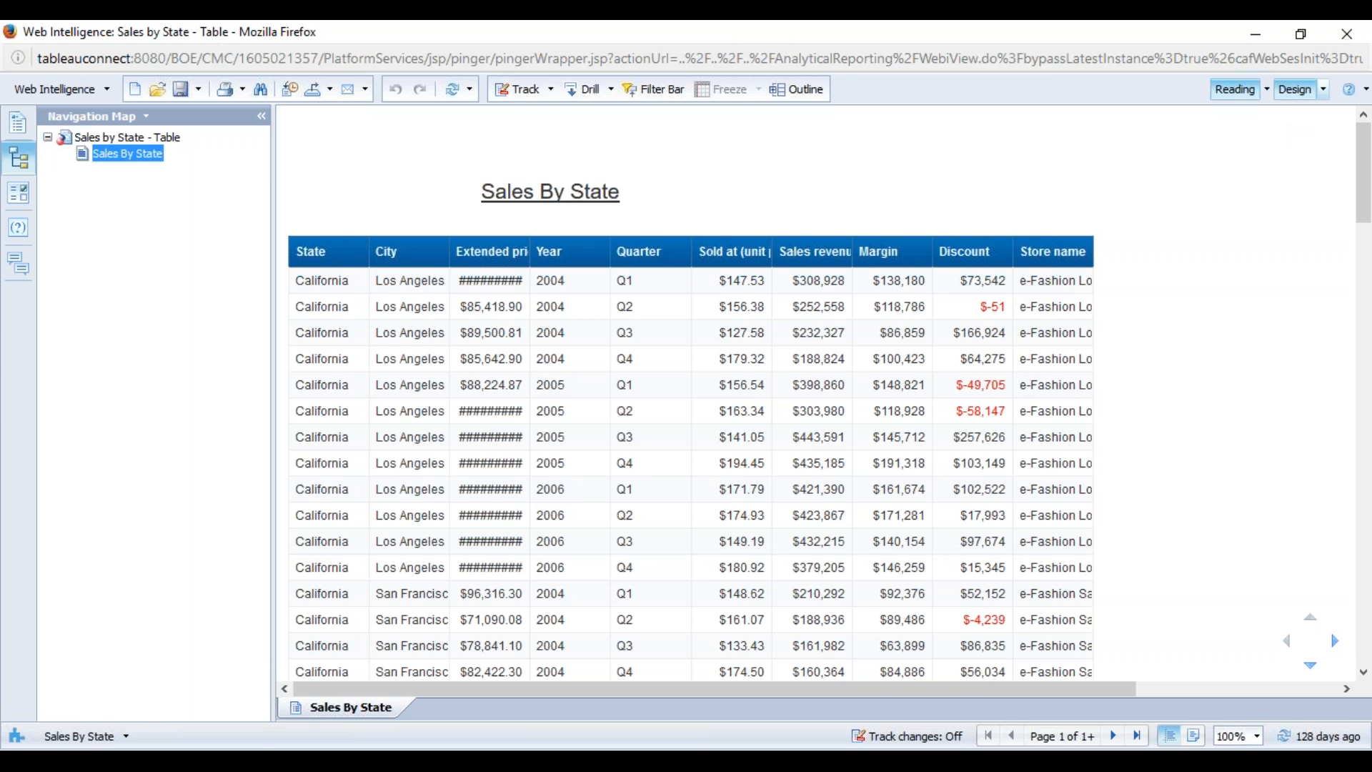
Step: Inspect the document's query in Design mode, then close the query panel and the Web Intelligence window
left_click(1294, 88)
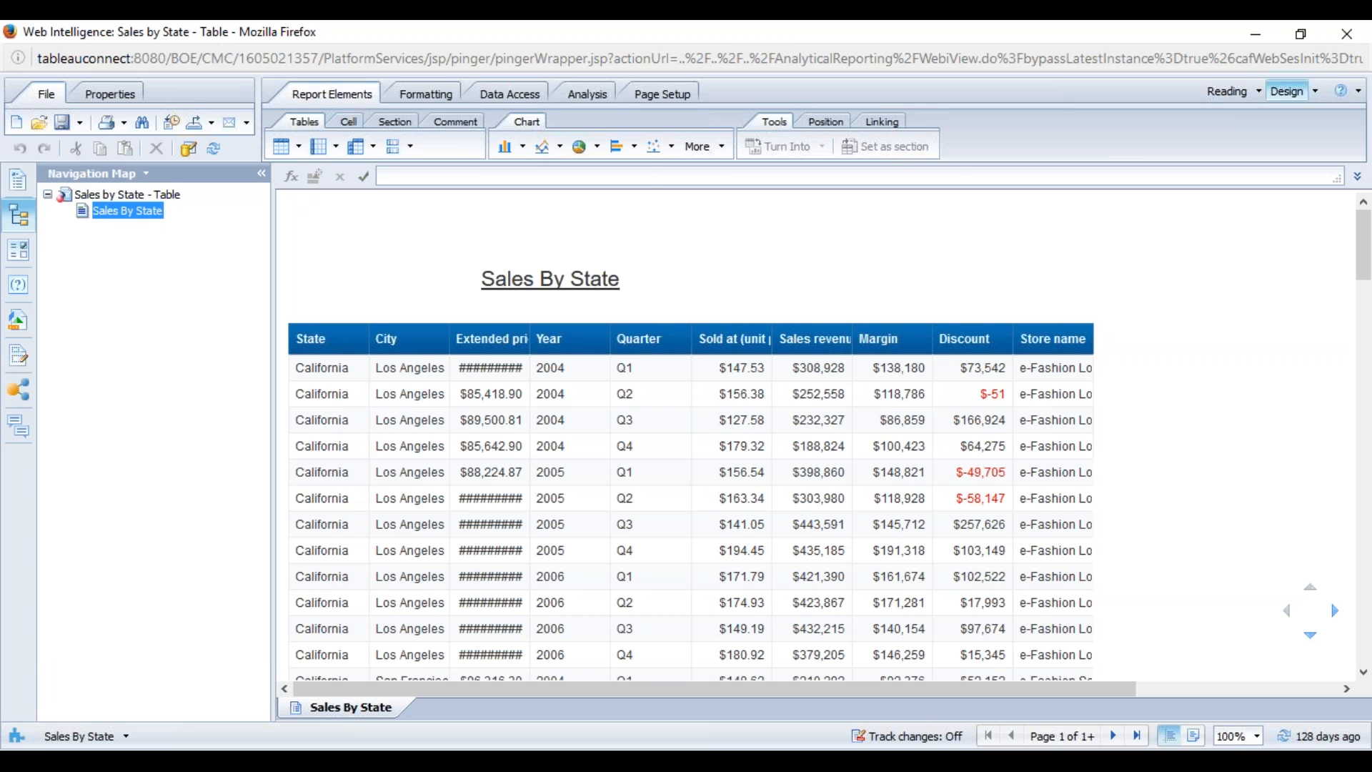
left_click(509, 100)
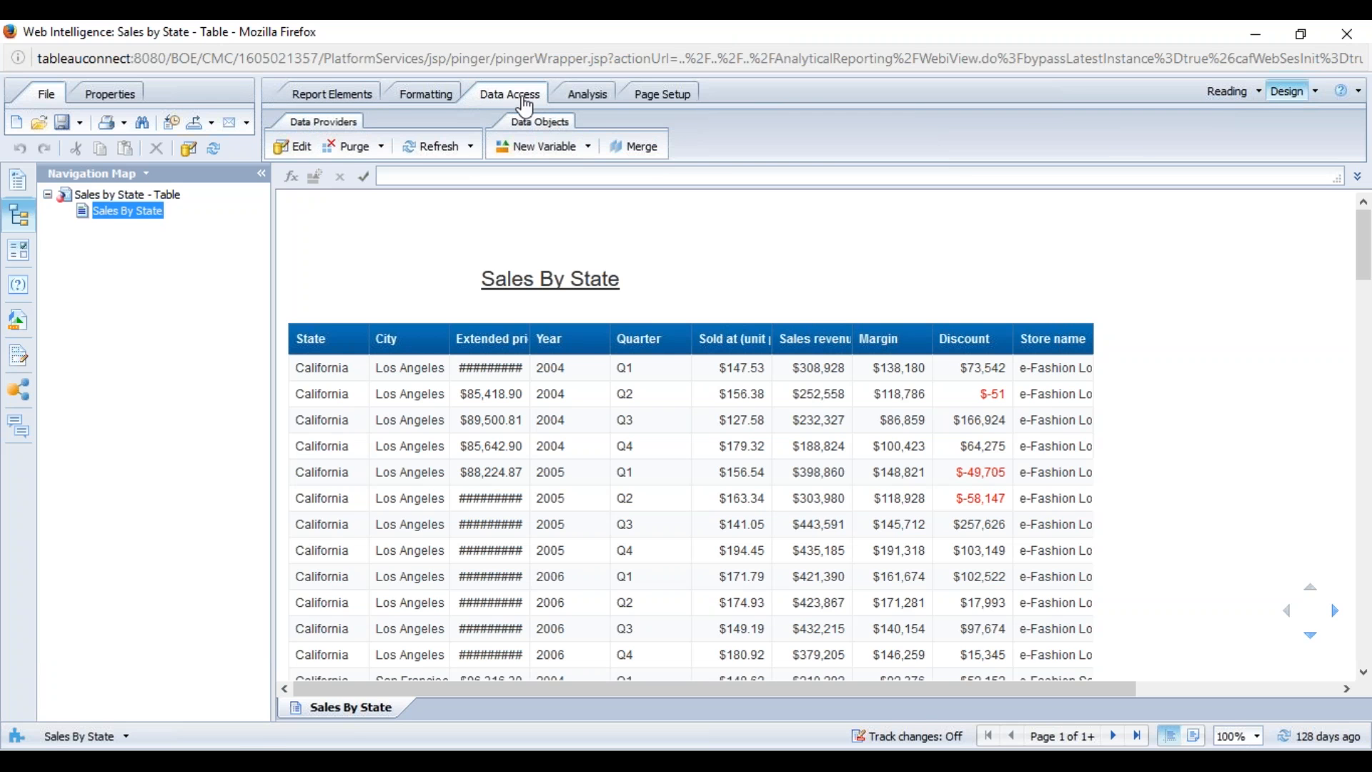
left_click(291, 148)
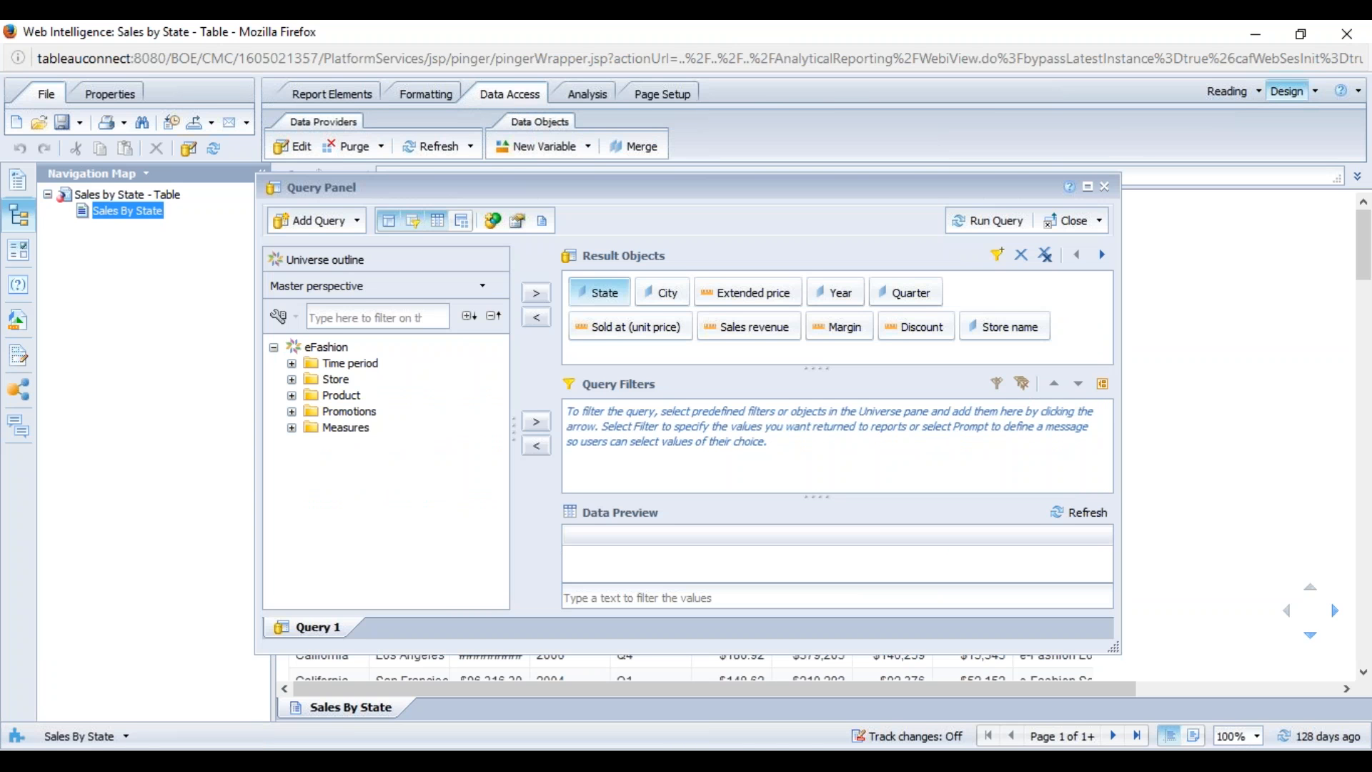
left_click(1105, 186)
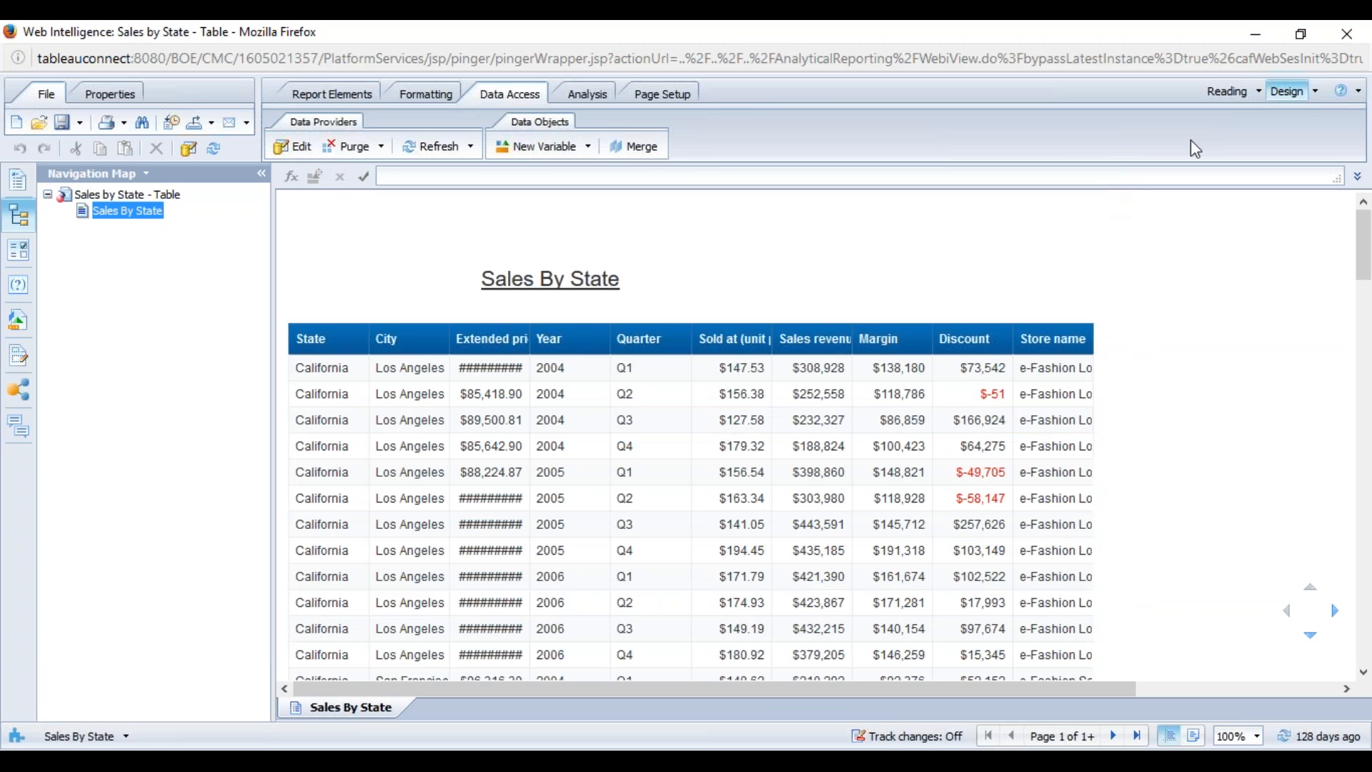
left_click(1347, 33)
Step: Create a new folder named KobaltekPublication inside the Tableau folder
left_click(812, 363)
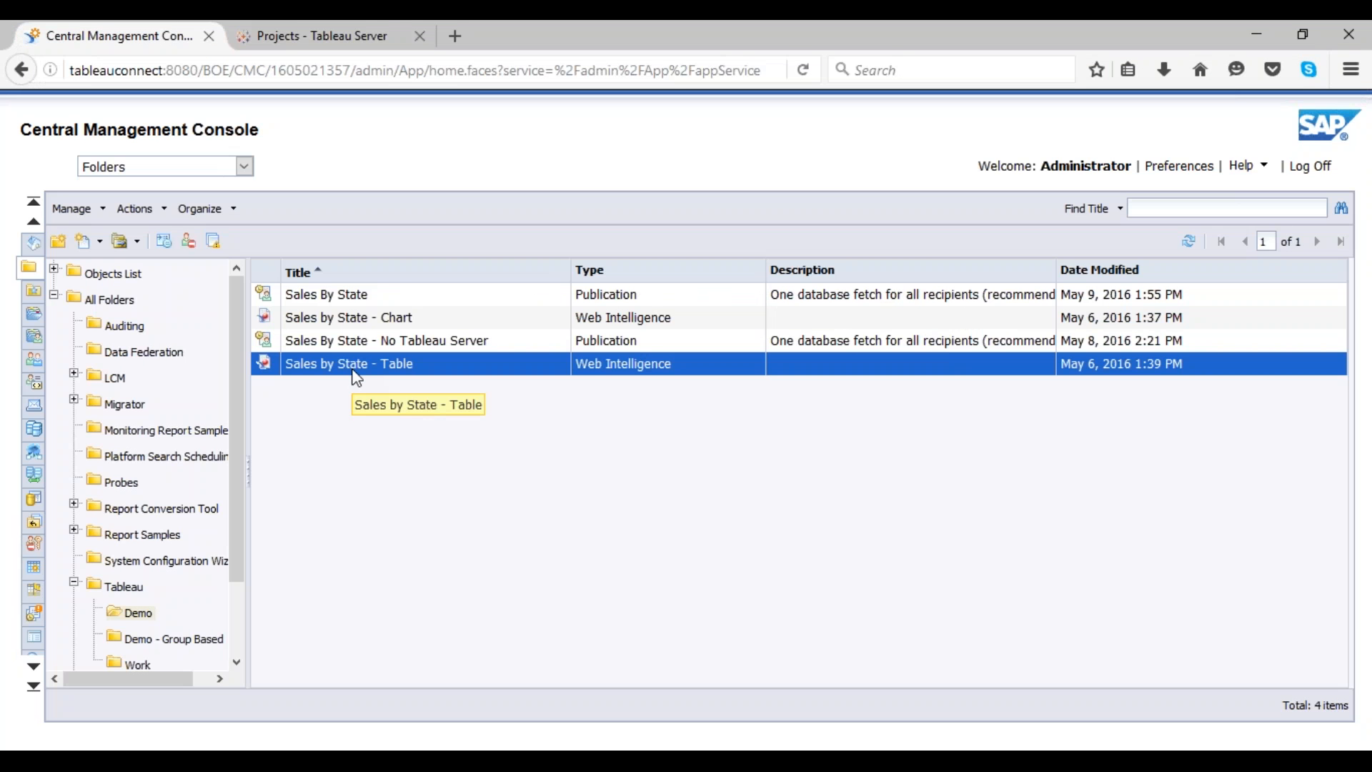
left_click(125, 586)
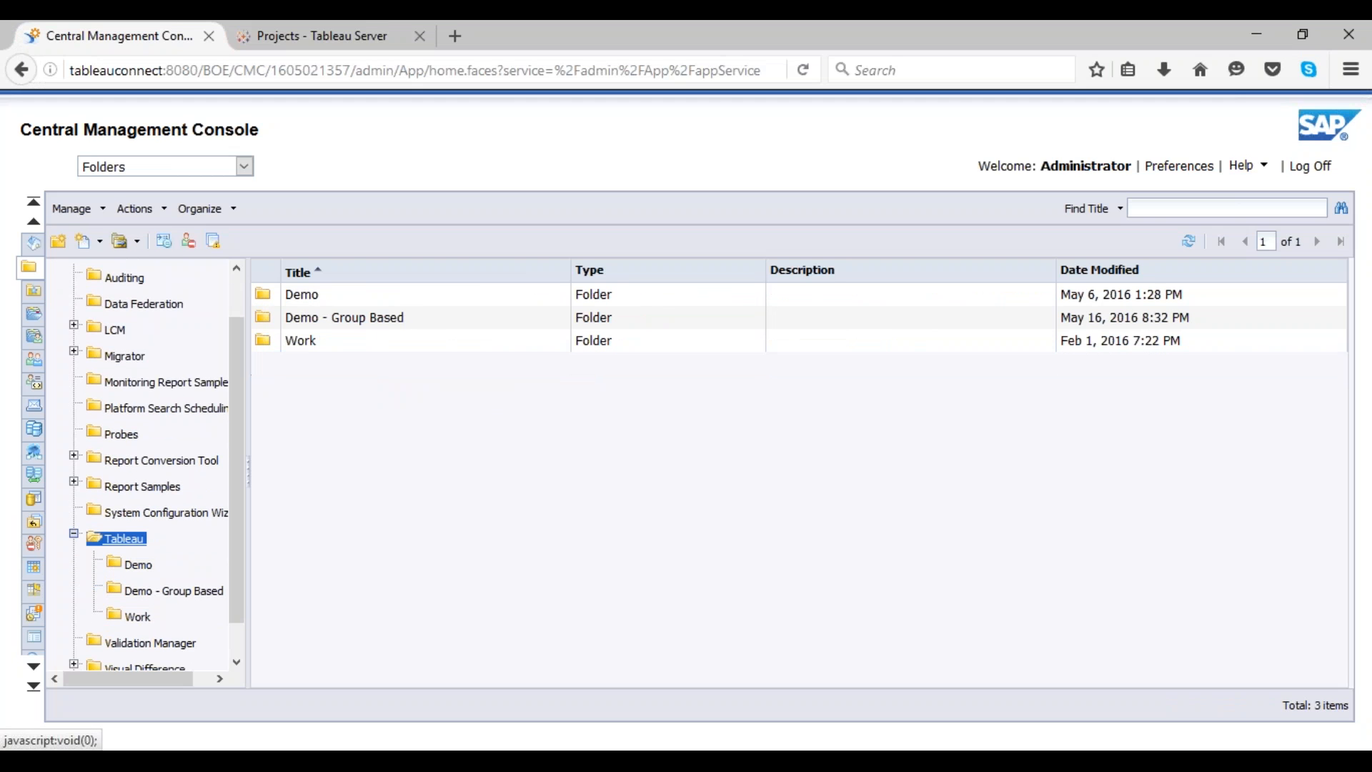
right_click(134, 548)
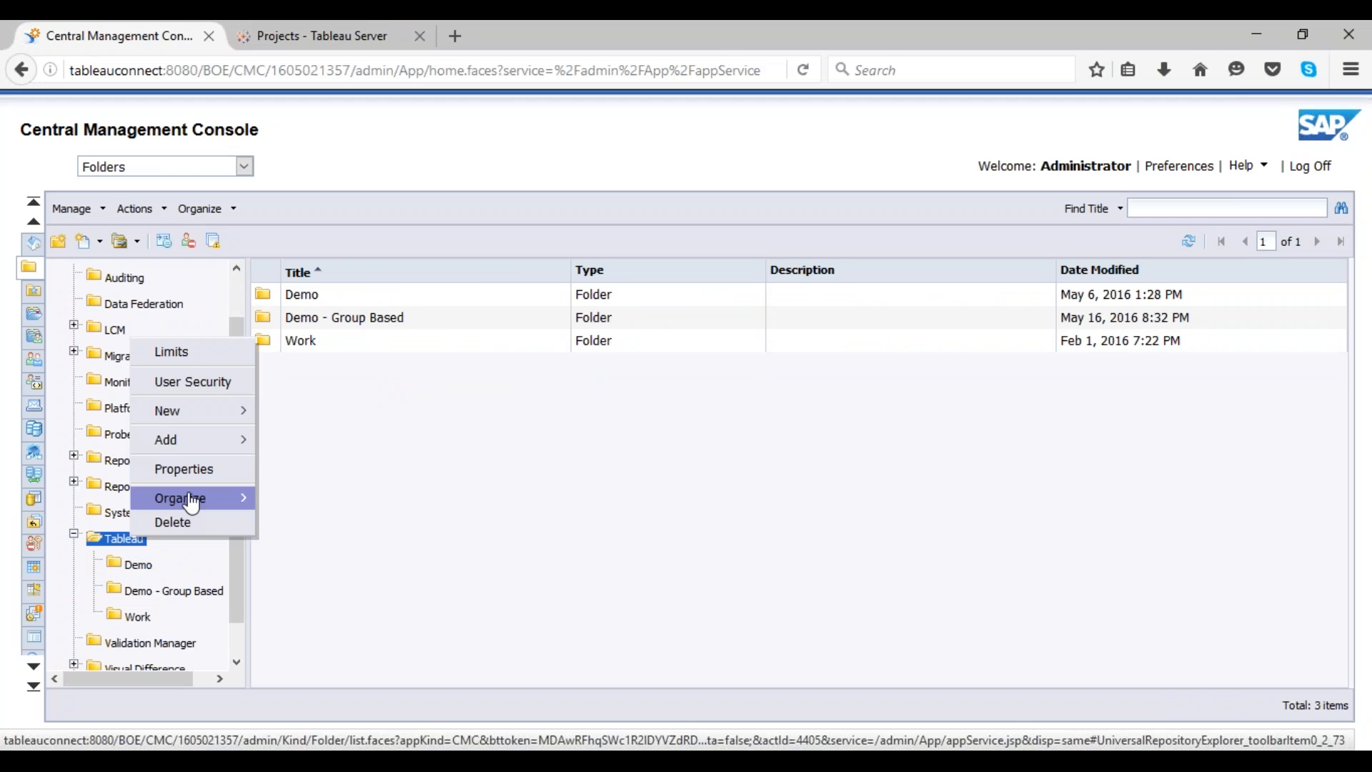
mouse_move(243, 414)
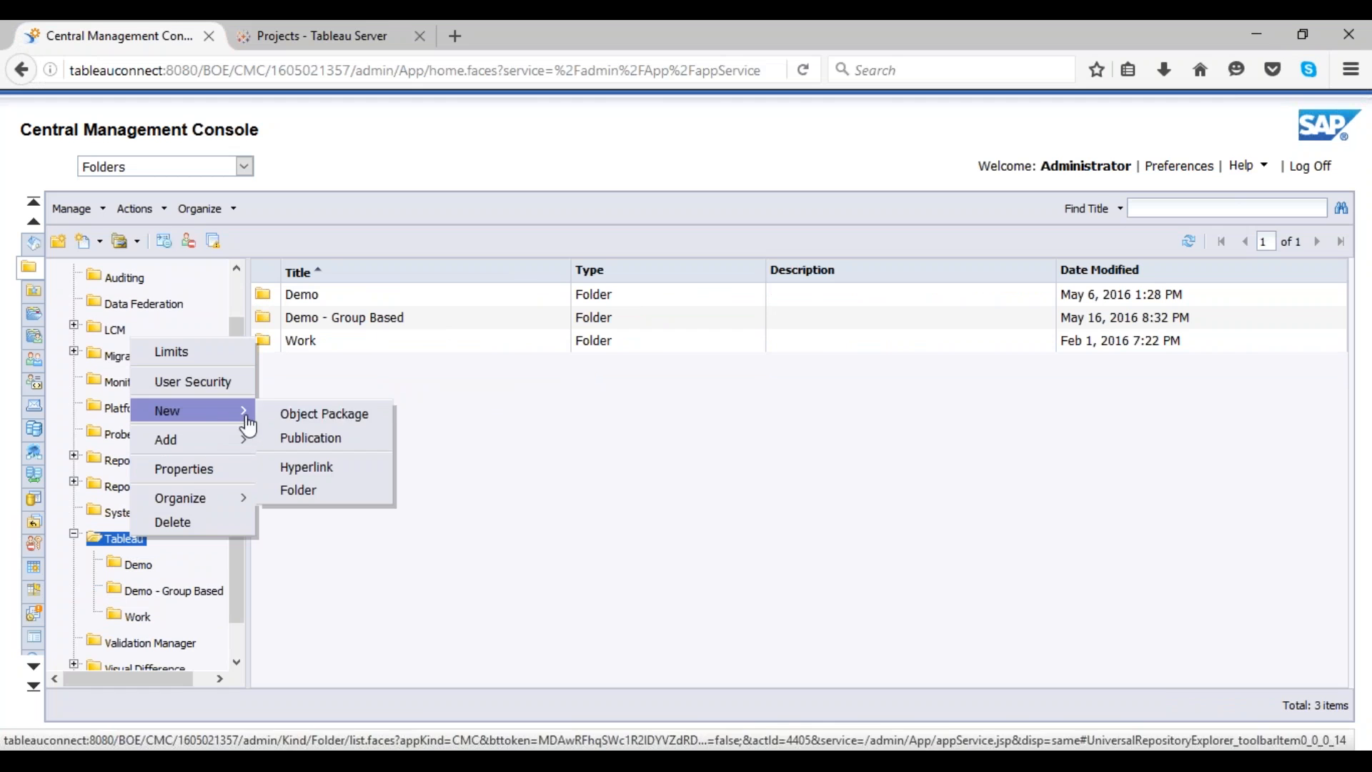
left_click(302, 490)
type("KobaltekPubli")
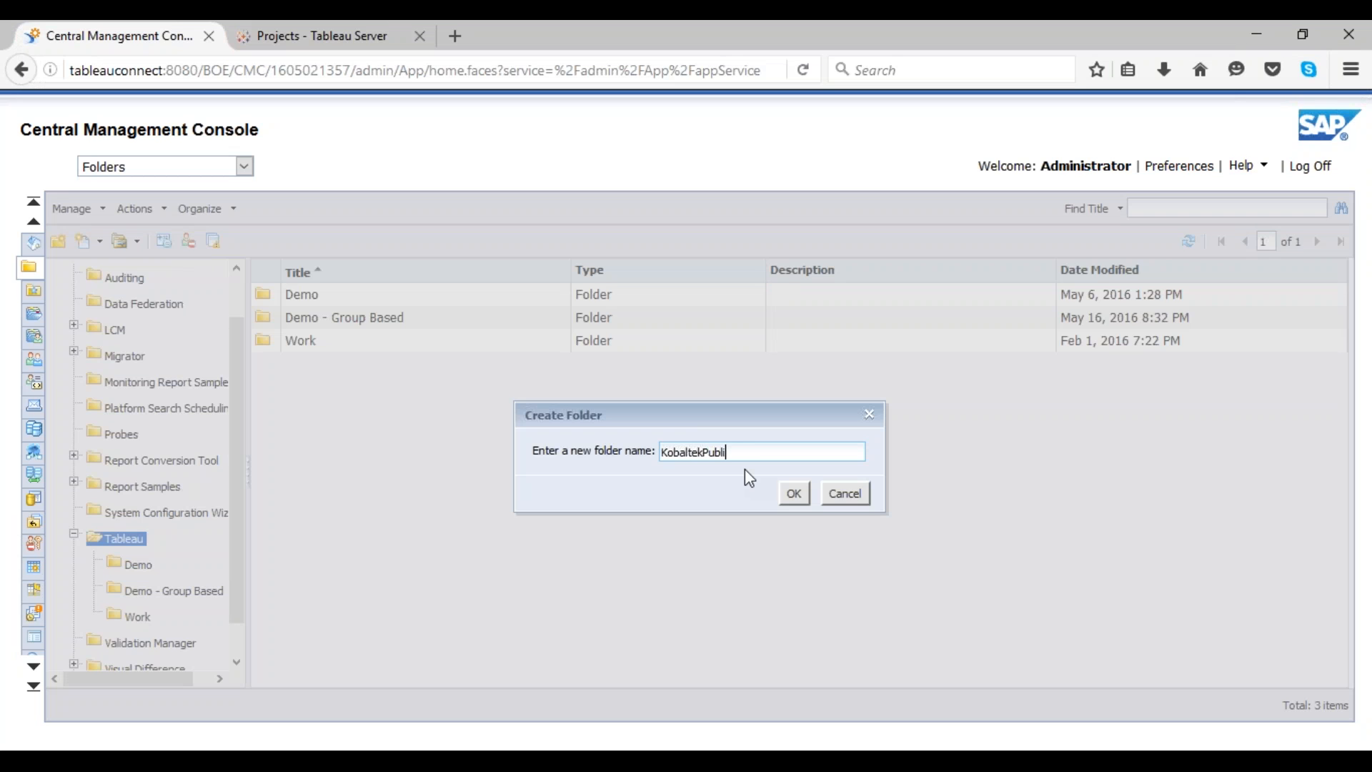
type("cation")
left_click(792, 494)
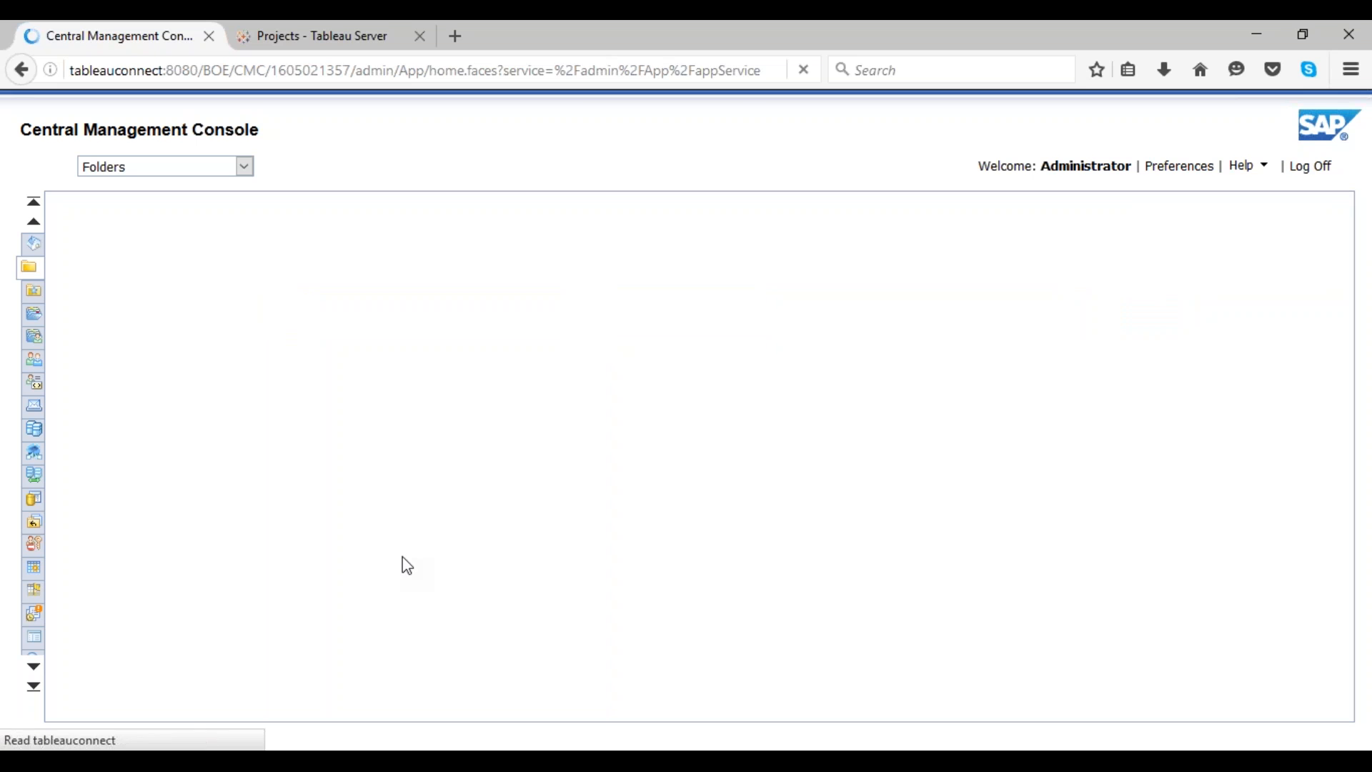
Step: Start a new publication in the KobaltekPublication folder and open its General Properties title field
scroll(153, 645, "down", 1)
right_click(160, 618)
mouse_move(285, 495)
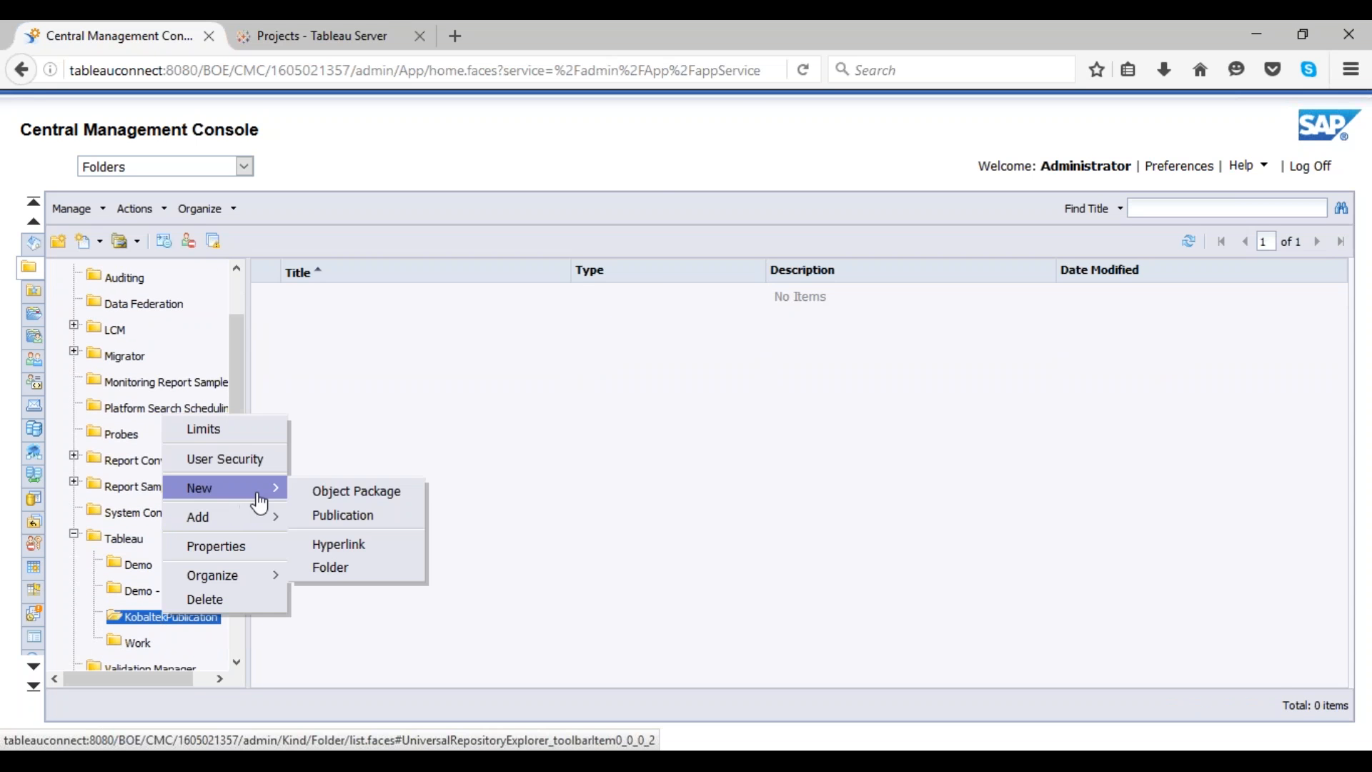
left_click(331, 517)
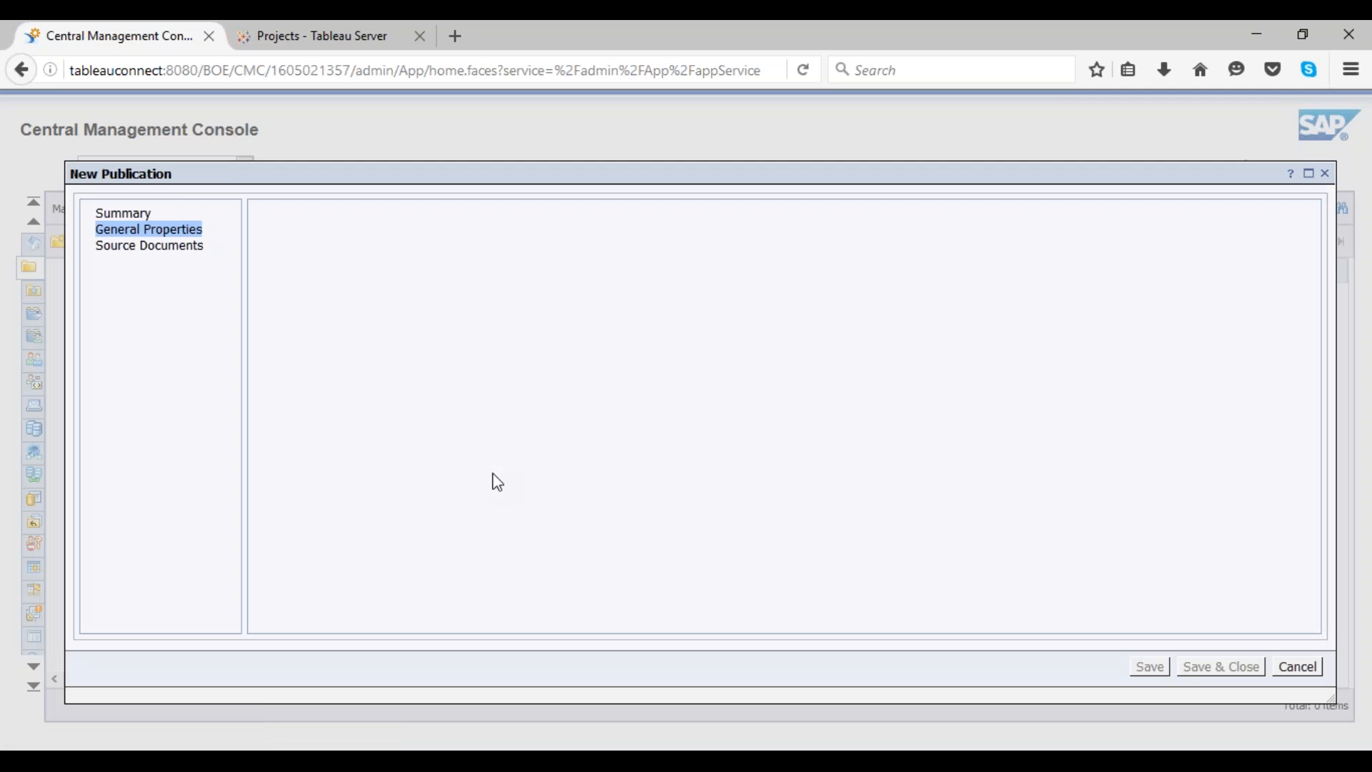
left_click(450, 226)
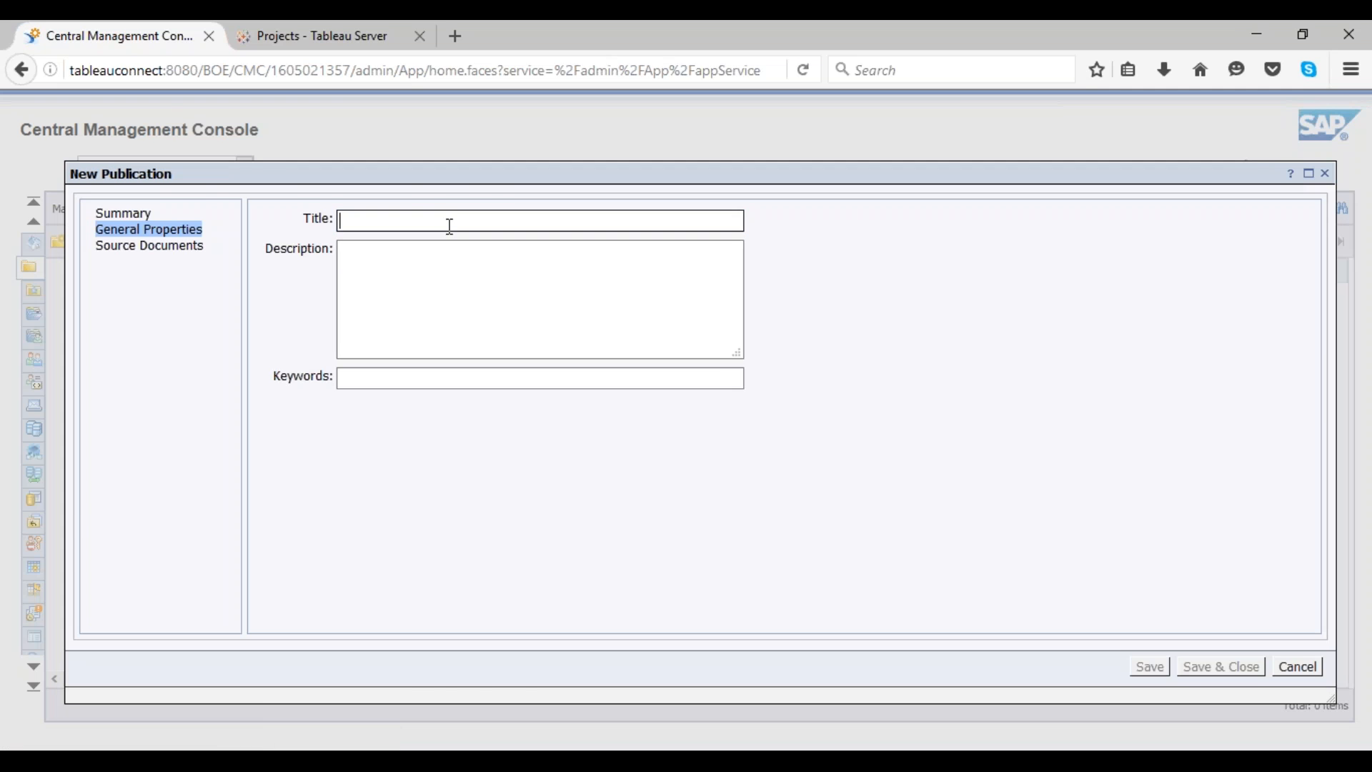
Step: Browse the Tableau Server workbooks and projects before returning to the new publication
left_click(337, 32)
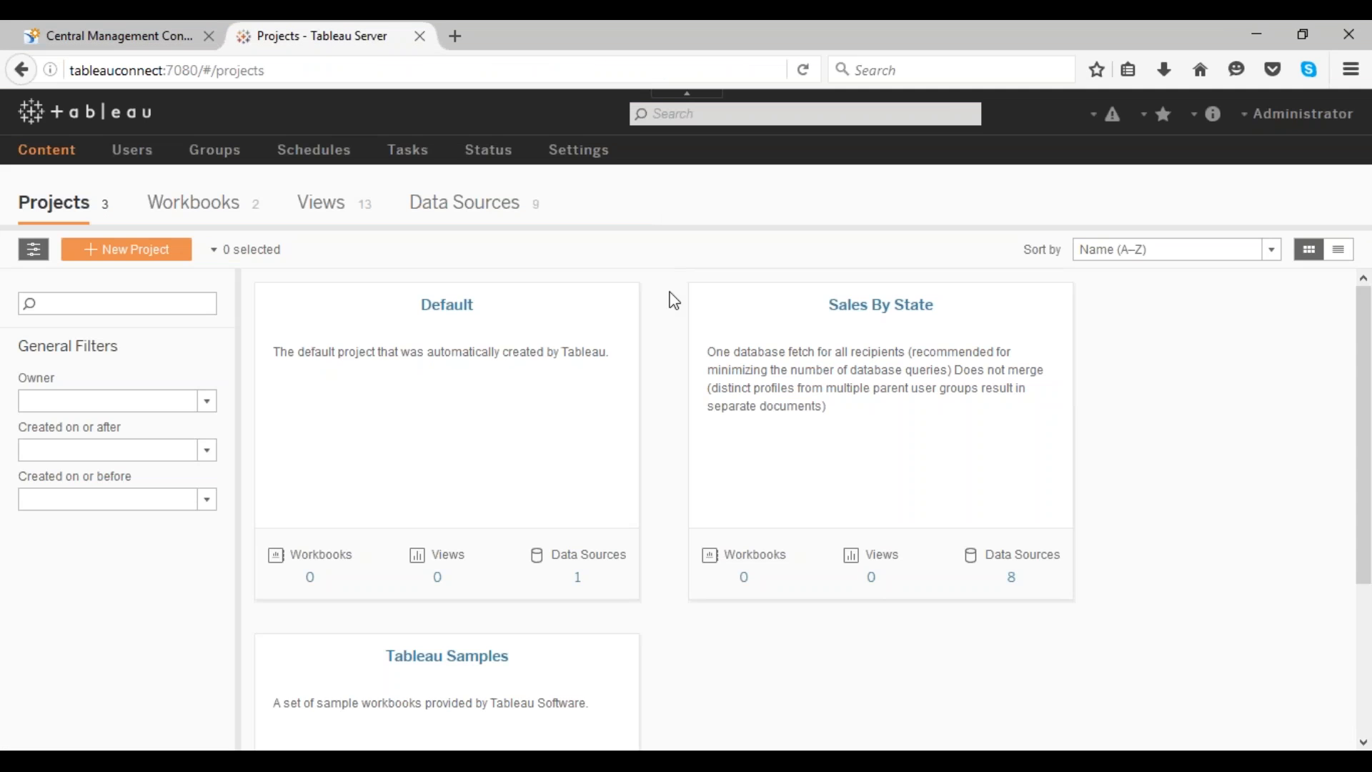
left_click(177, 206)
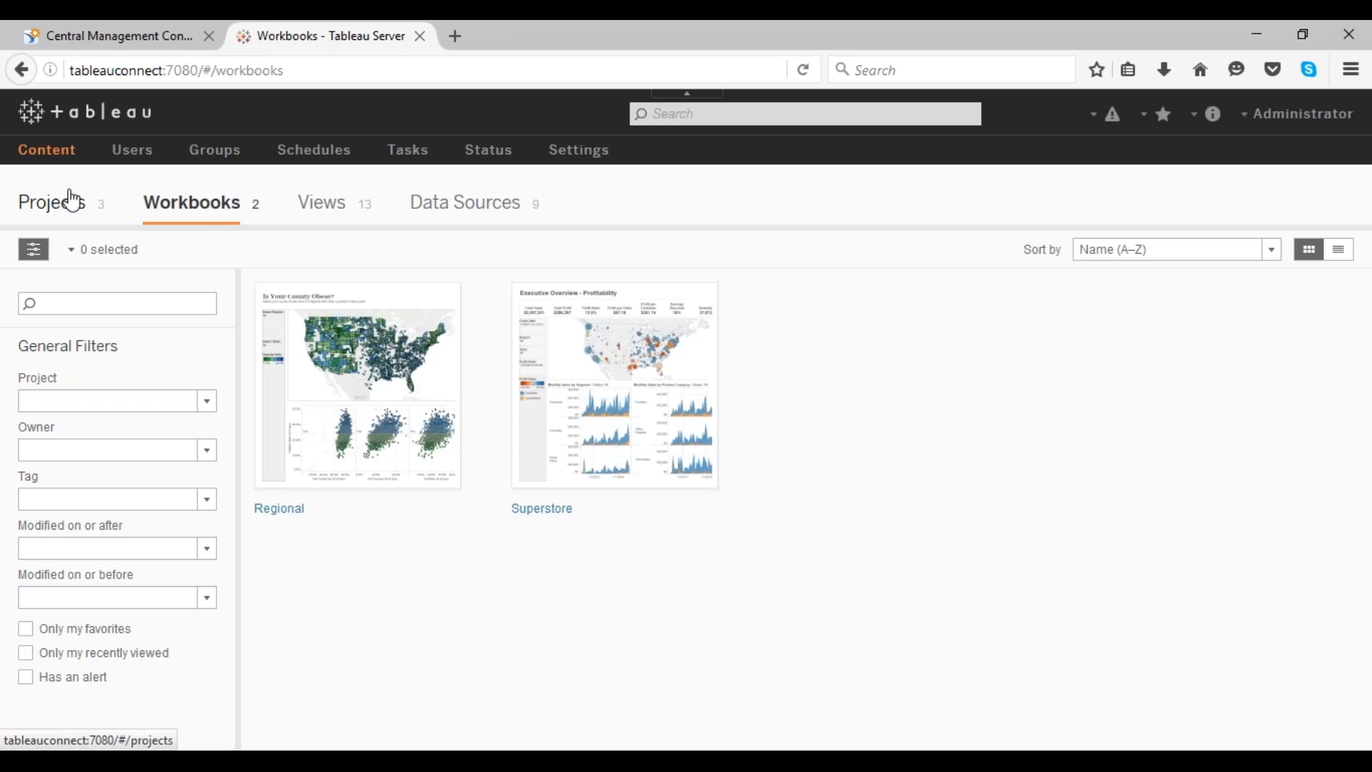
left_click(59, 148)
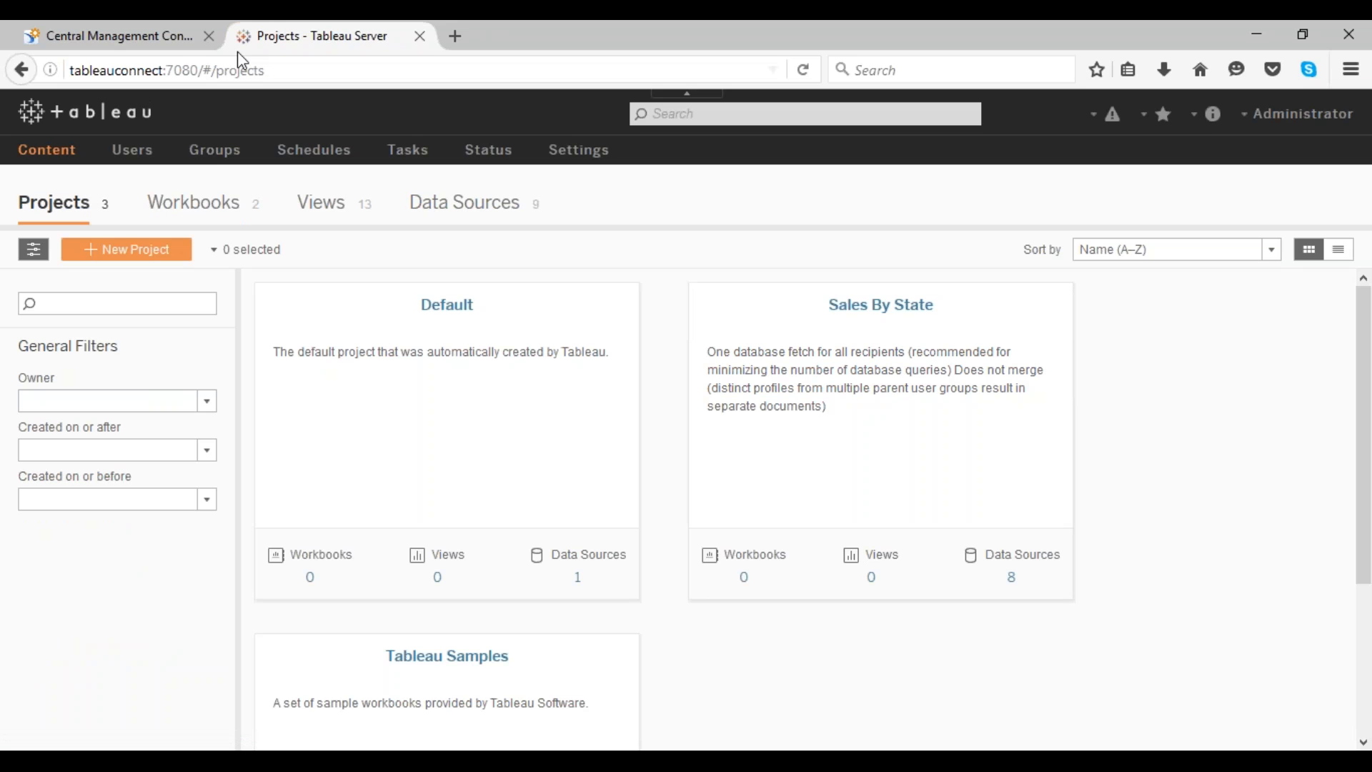
left_click(178, 40)
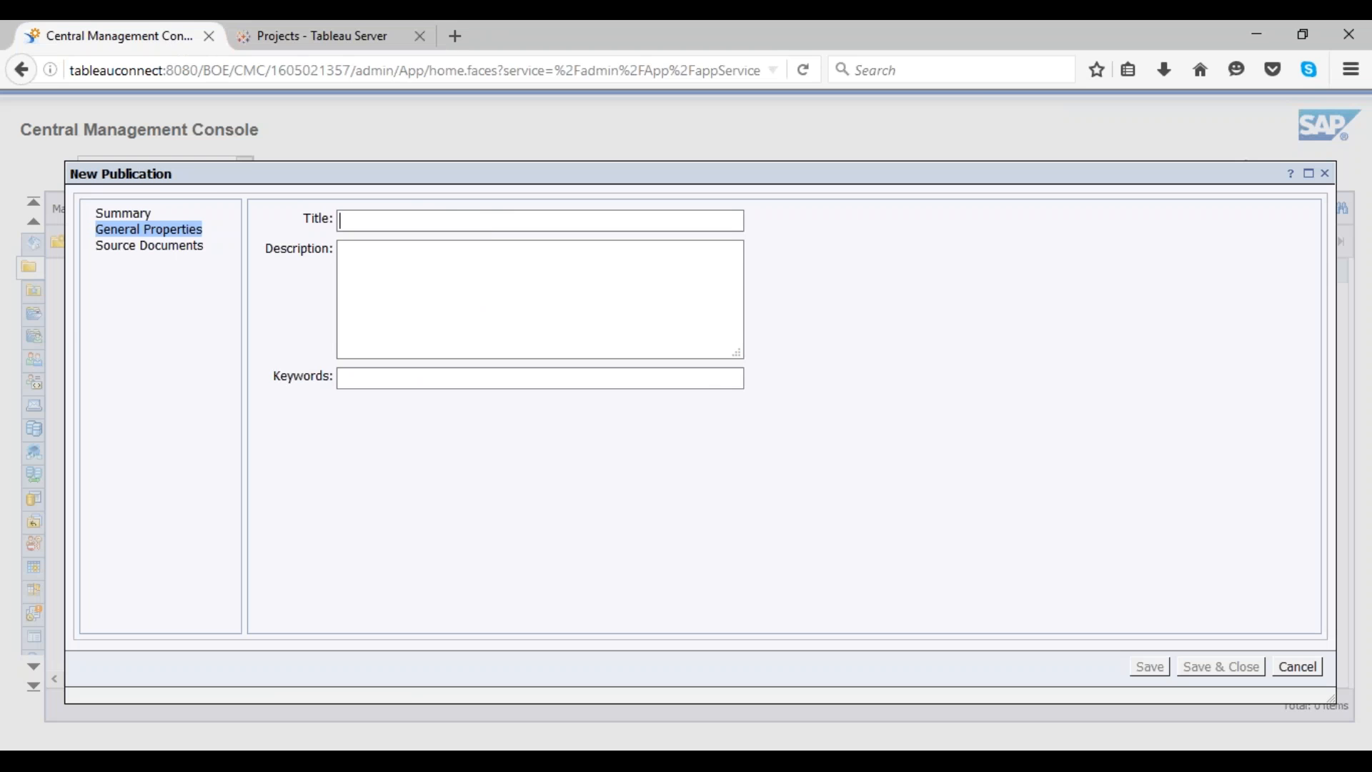
left_click(309, 40)
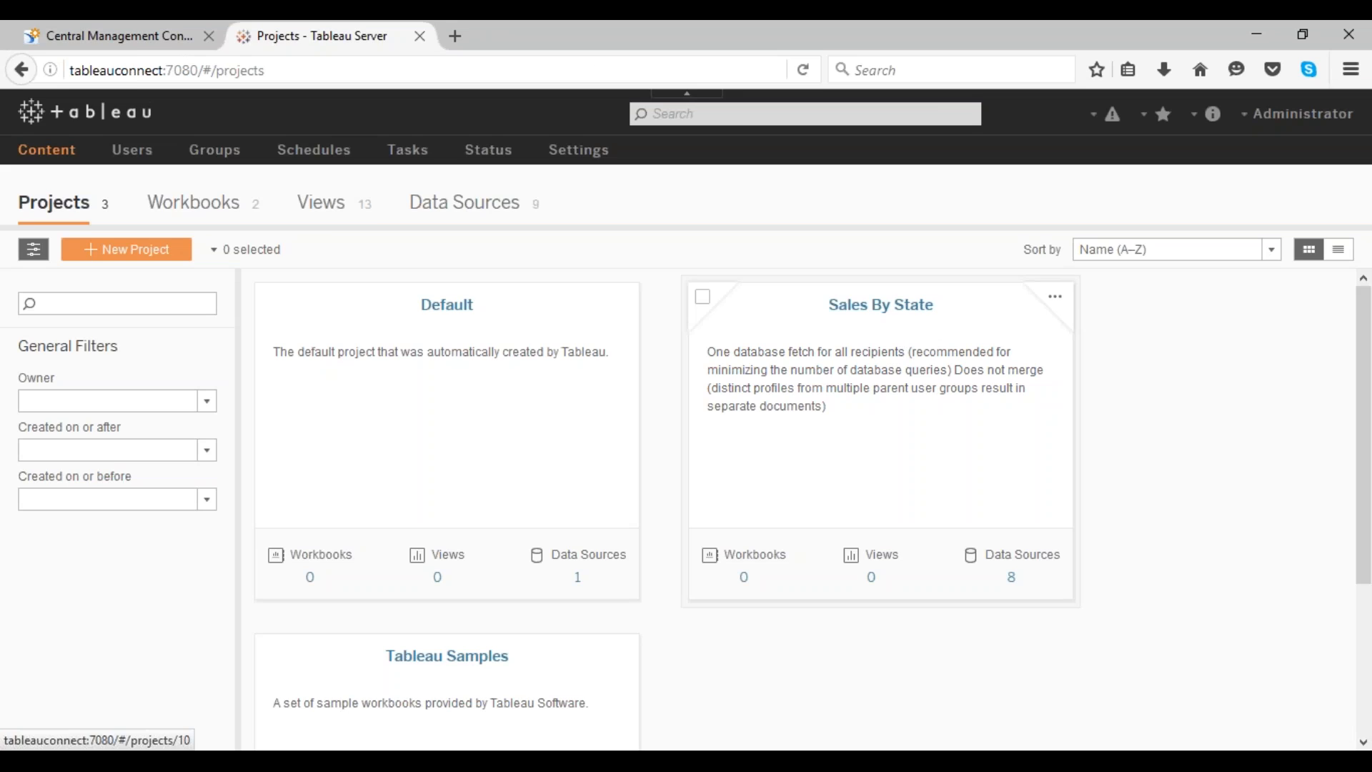
left_click(115, 36)
Step: Title the publication KobaltekPublication and give it the description New data being provided
left_click(540, 220)
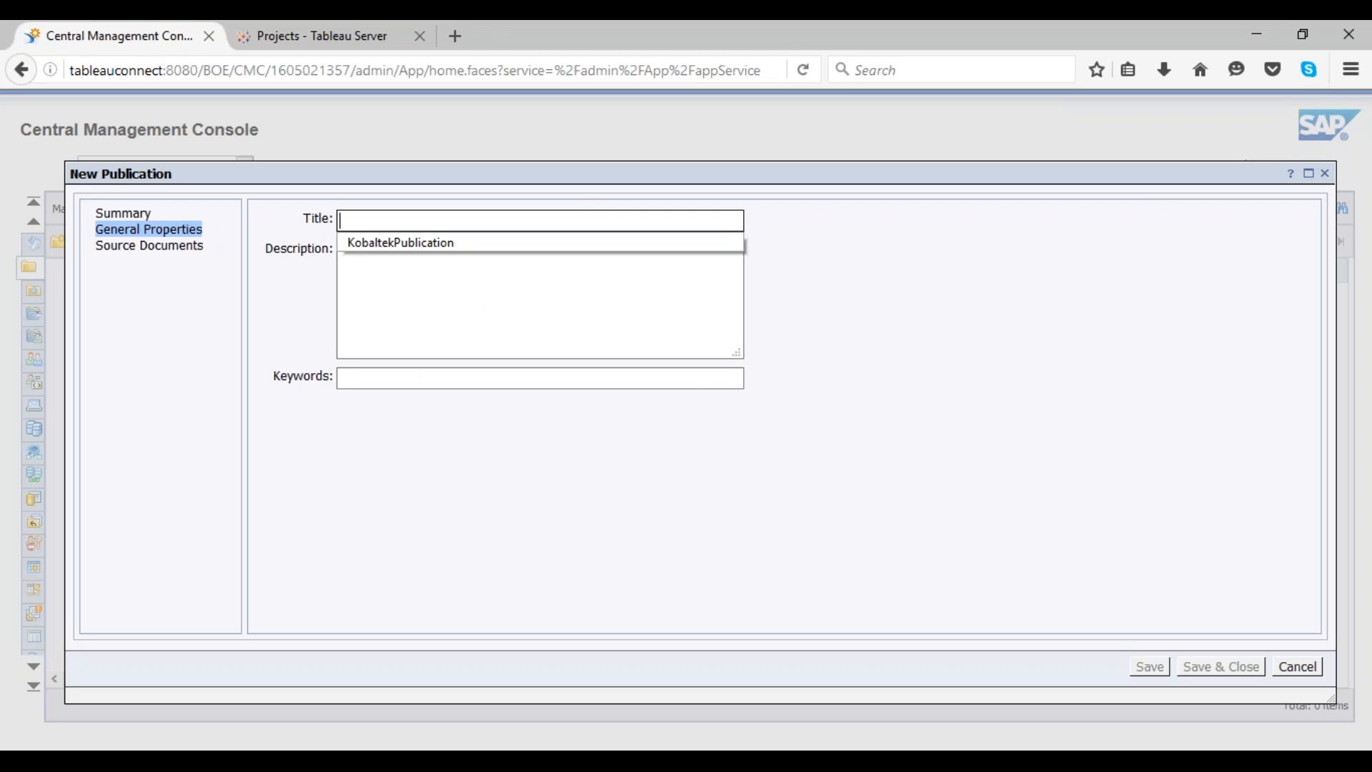
left_click(392, 243)
left_click(392, 245)
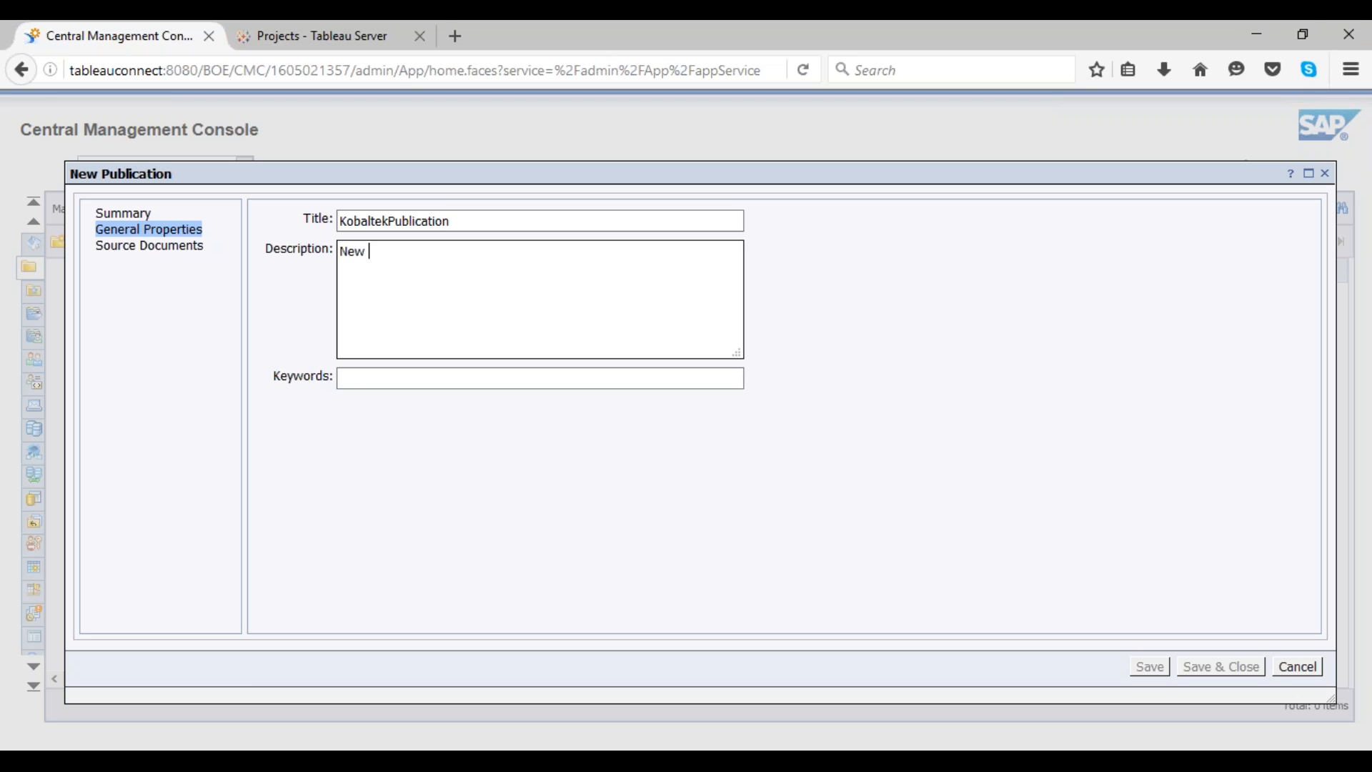
type("ata being provided")
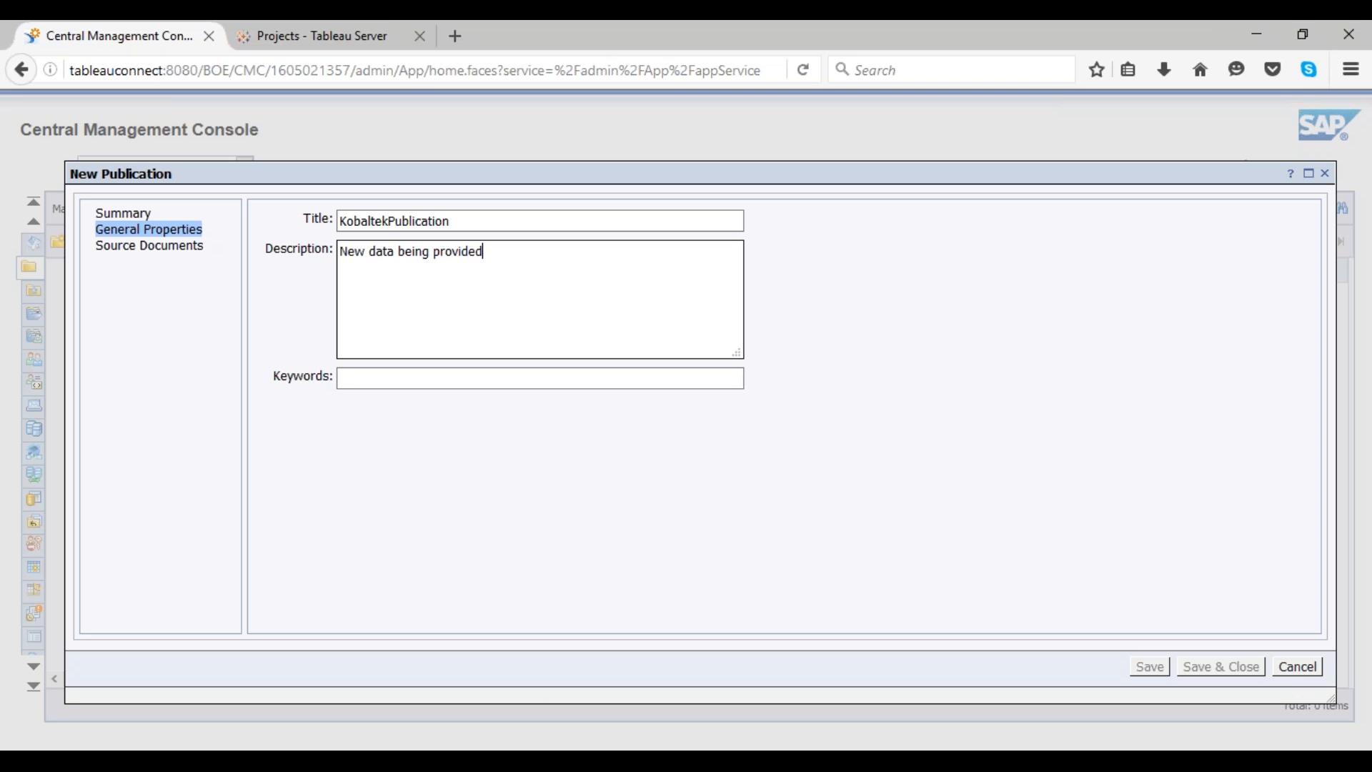
Step: Enter New Data as the publication's keywords
left_click(415, 375)
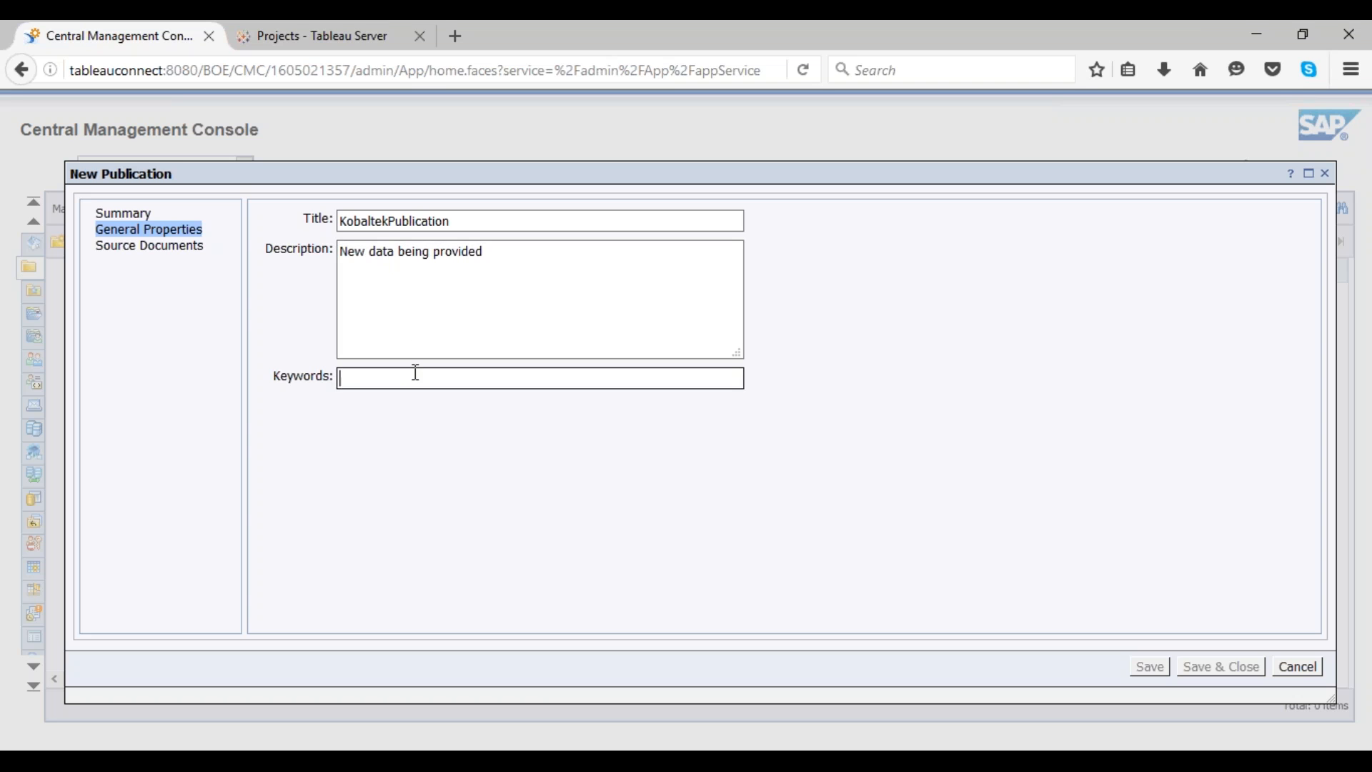
type("New Data")
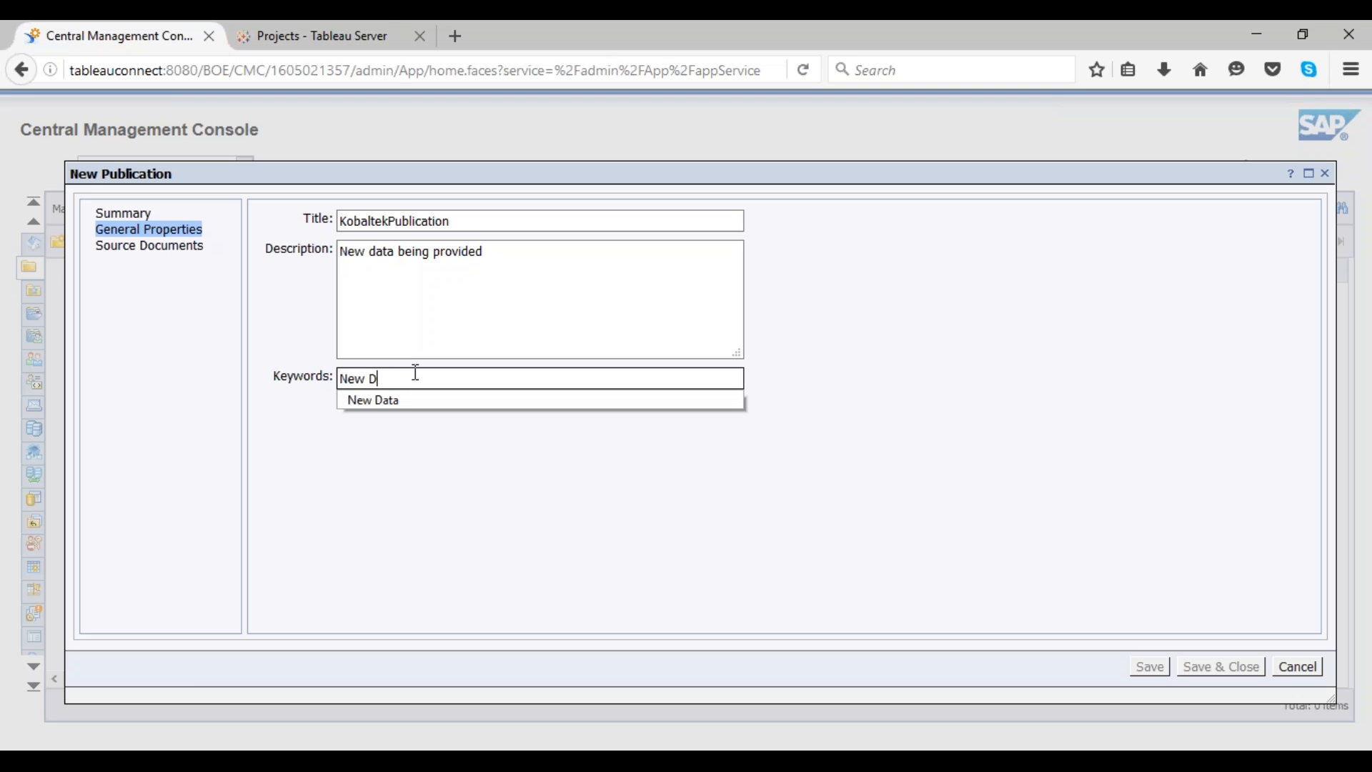
left_click(413, 402)
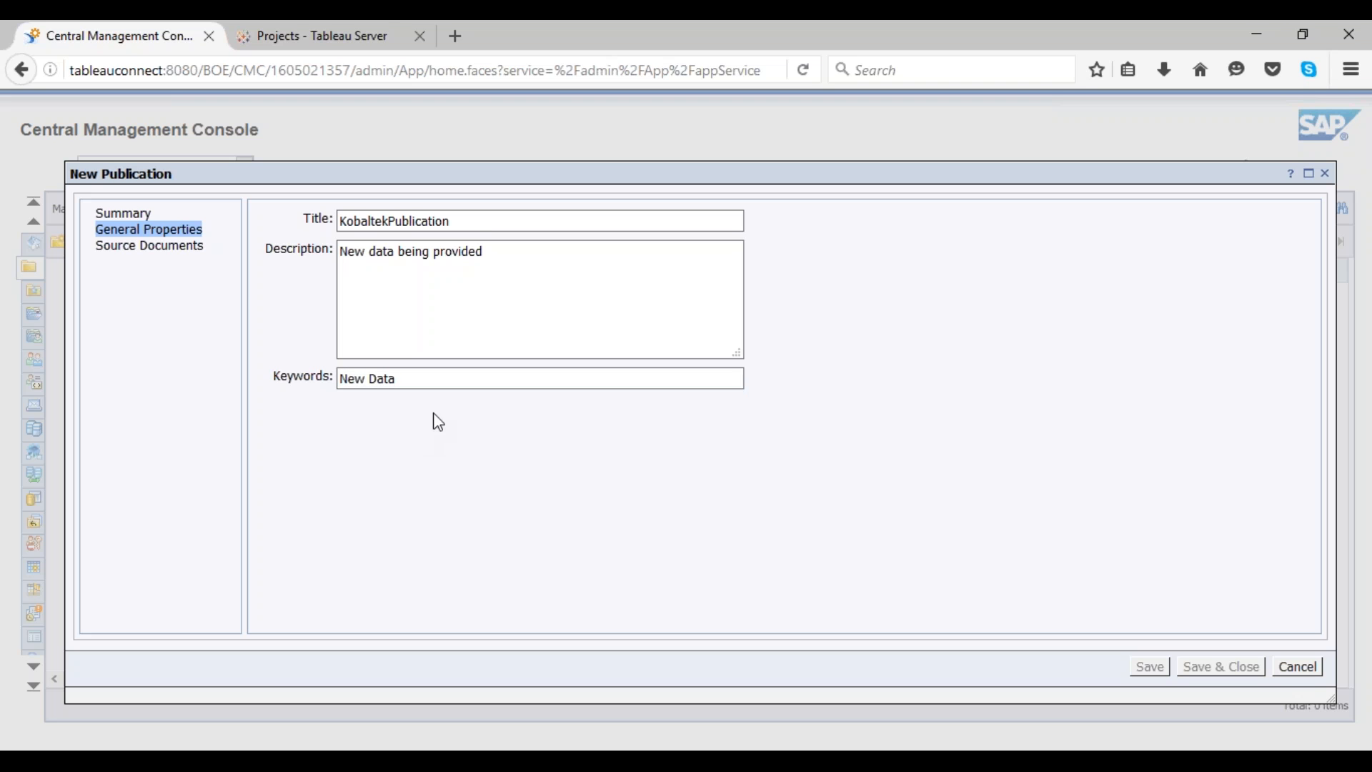
Step: Add the Sales by State - Table report from the Tableau Demo folder as the publication's source document
left_click(150, 246)
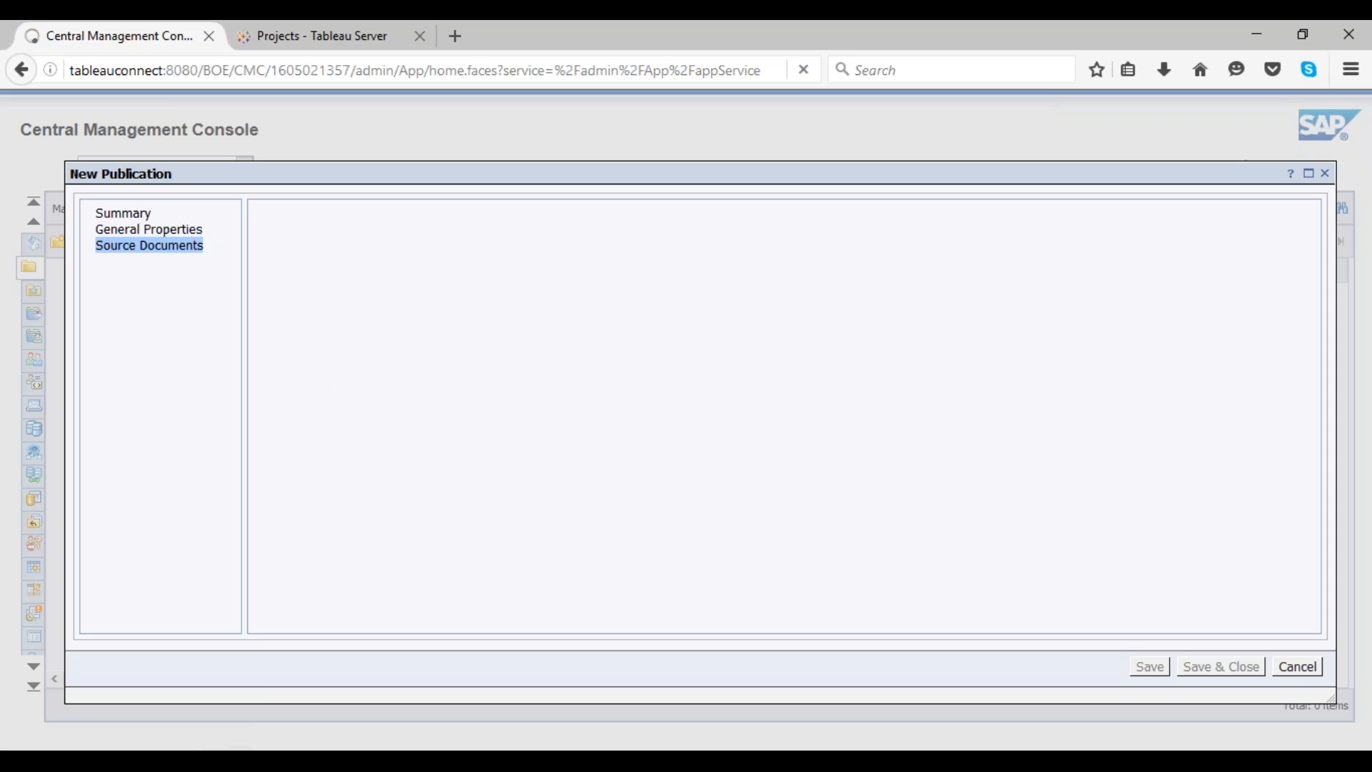
left_click(272, 439)
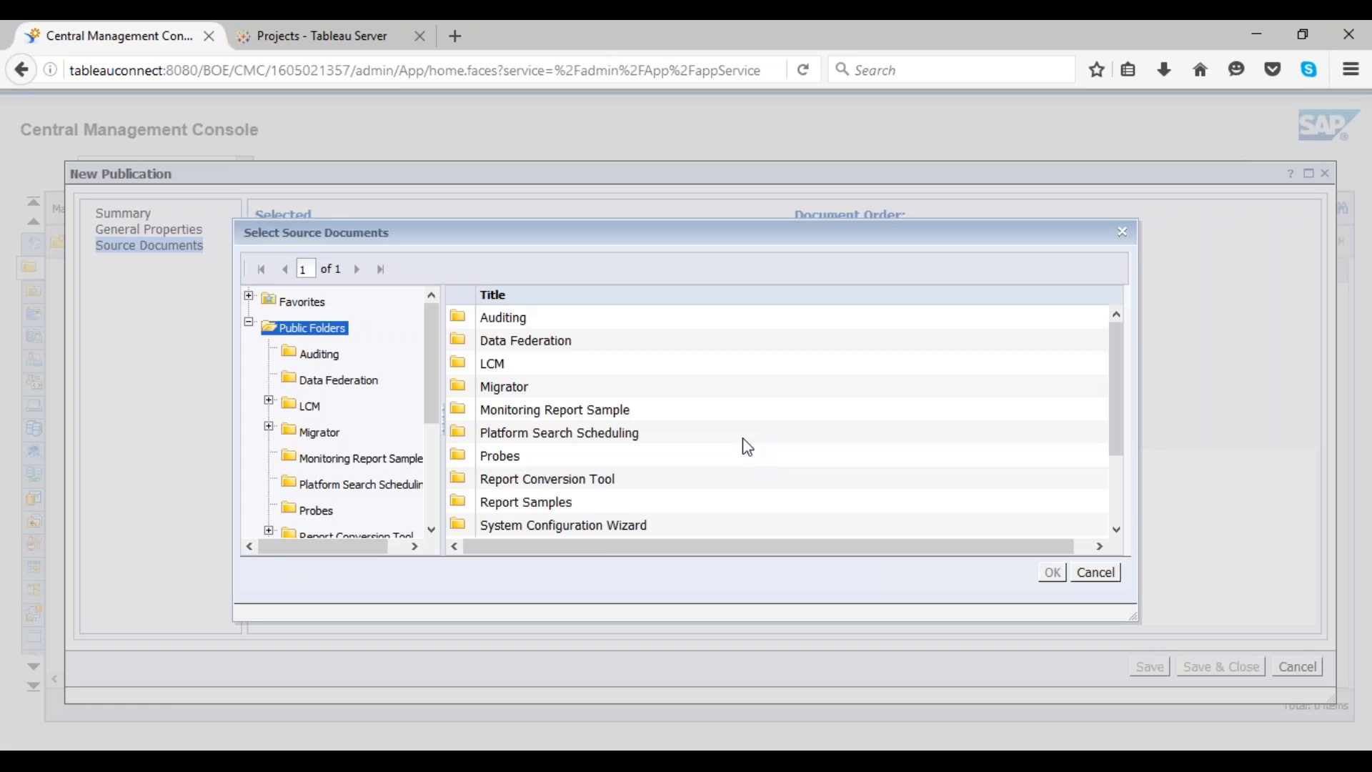
scroll(332, 491, "down", 1)
scroll(332, 492, "down", 3)
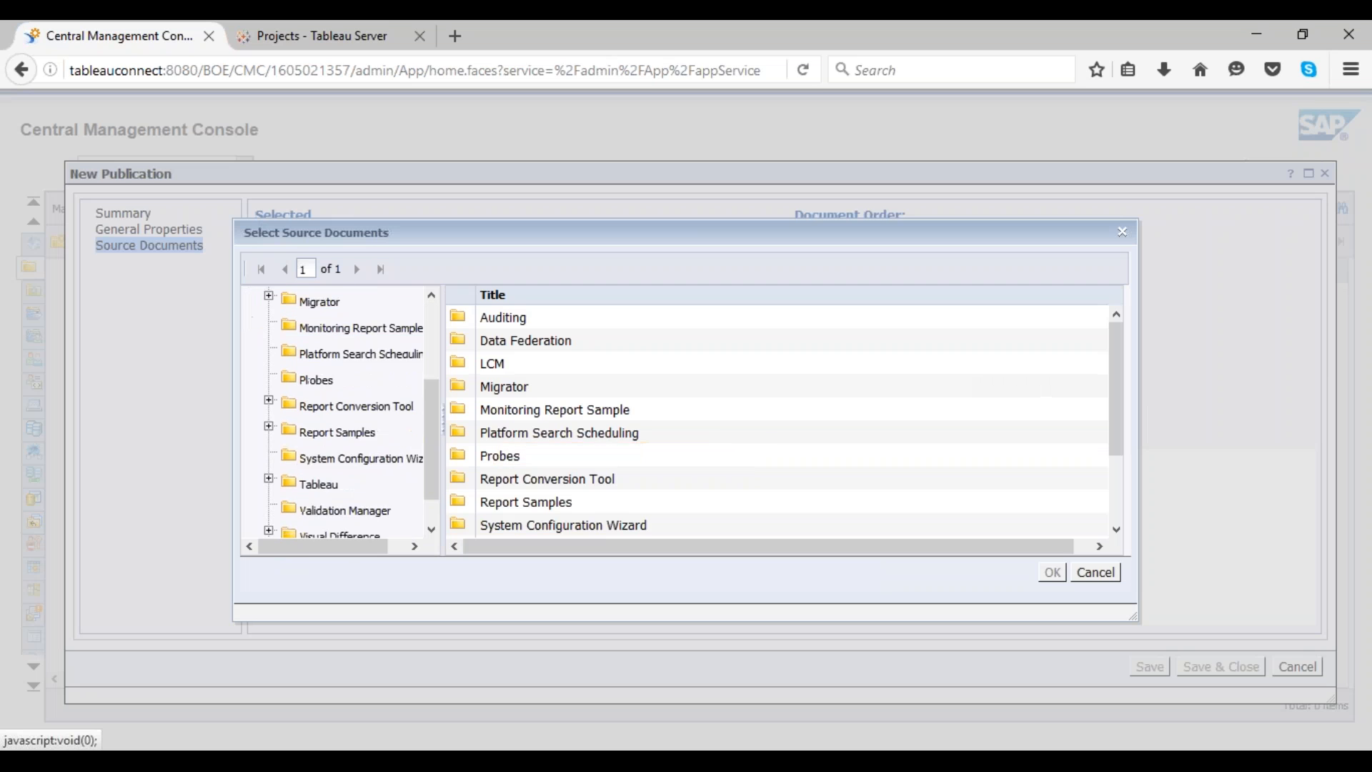
left_click(312, 469)
double_click(550, 320)
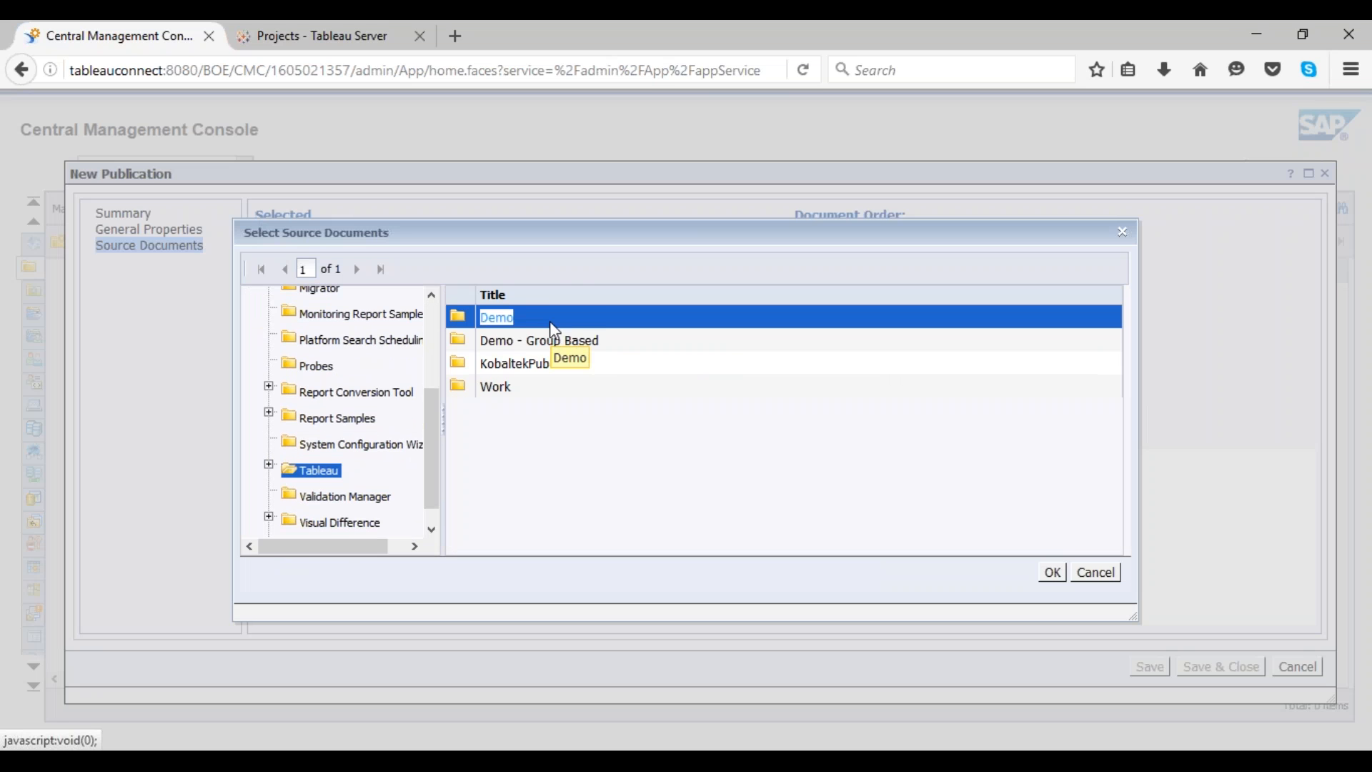
left_click(552, 342)
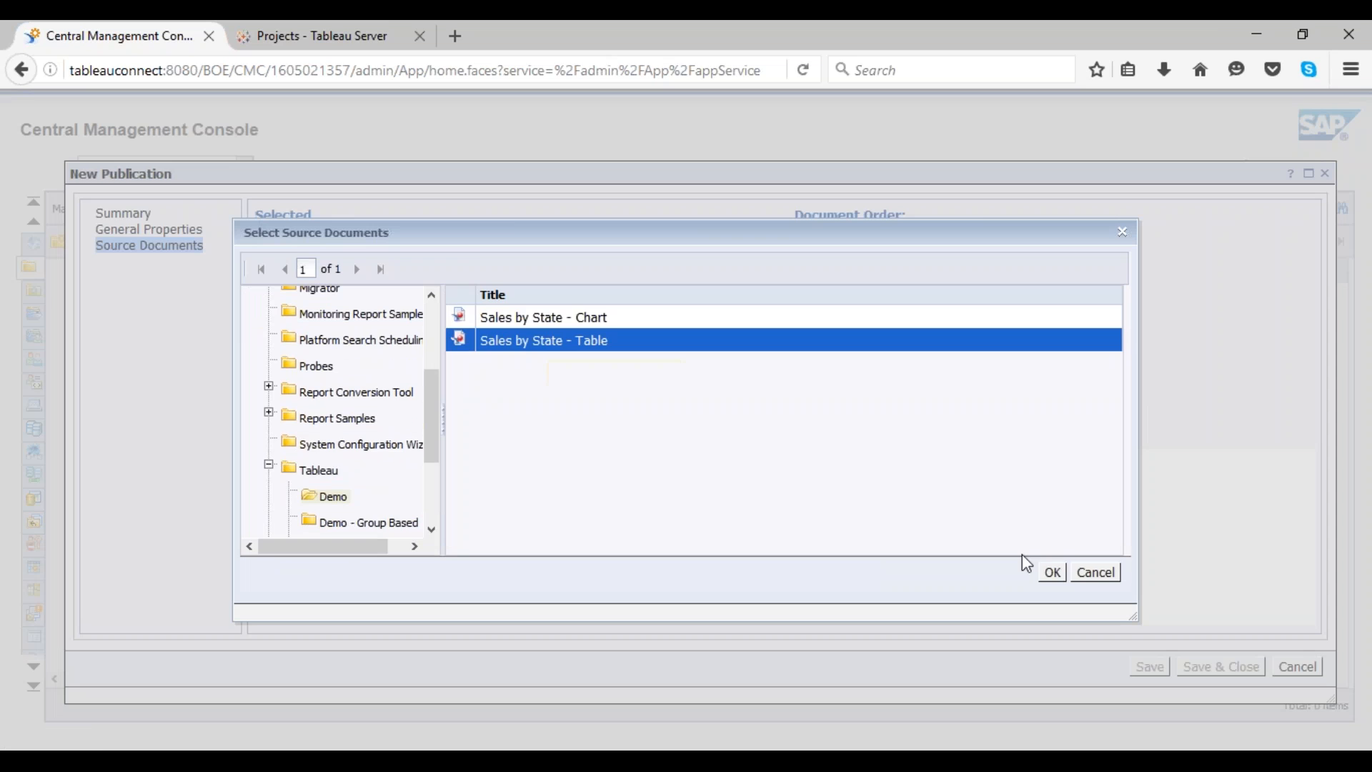
left_click(1049, 572)
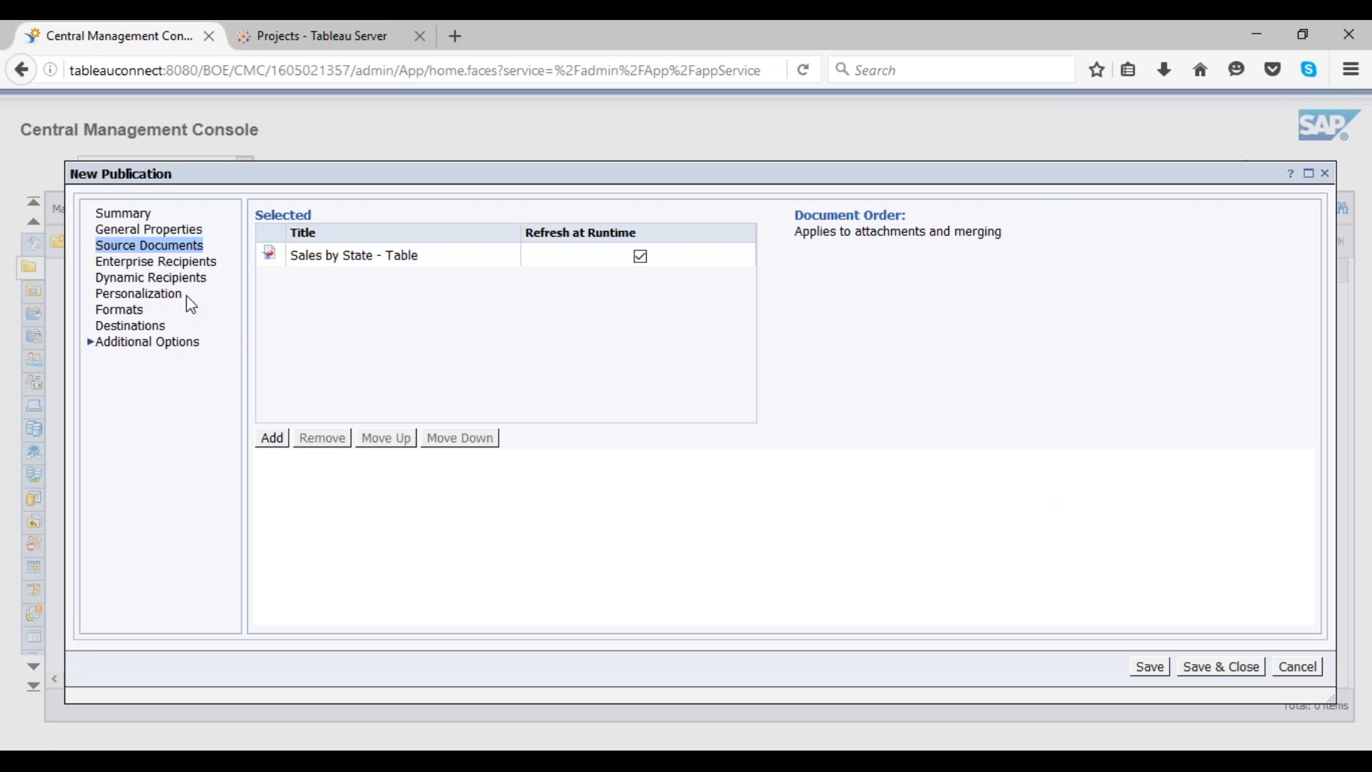
Step: Add the Tableau Users group as an enterprise recipient of the publication
left_click(171, 261)
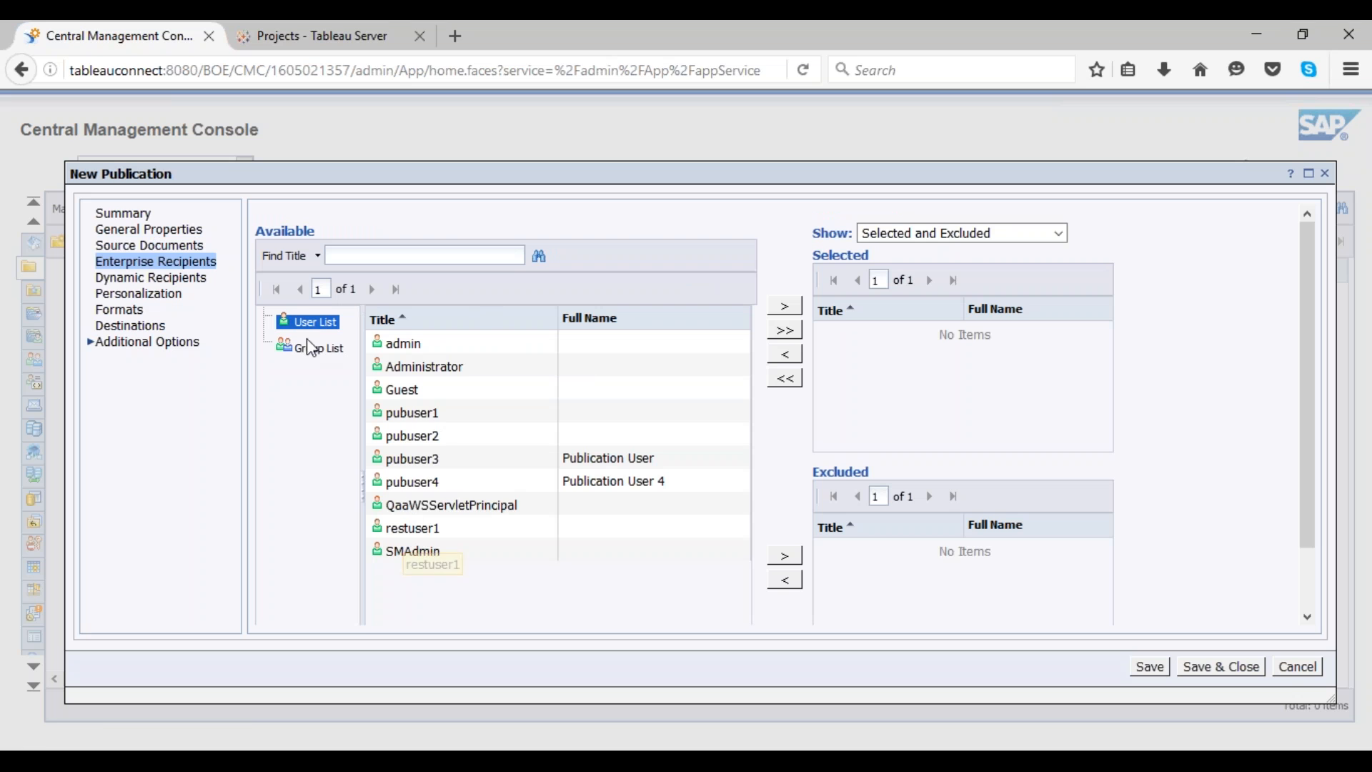
left_click(309, 350)
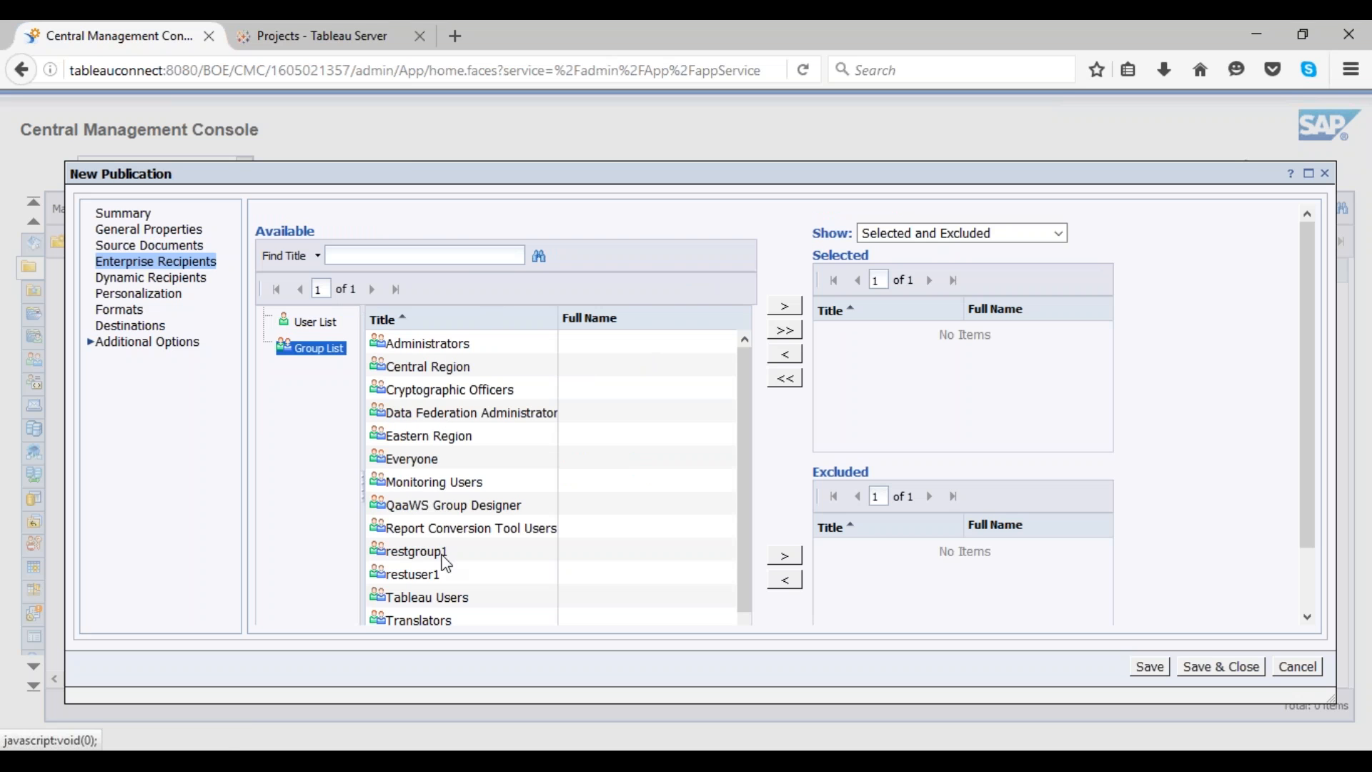
scroll(439, 564, "down", 1)
left_click(429, 574)
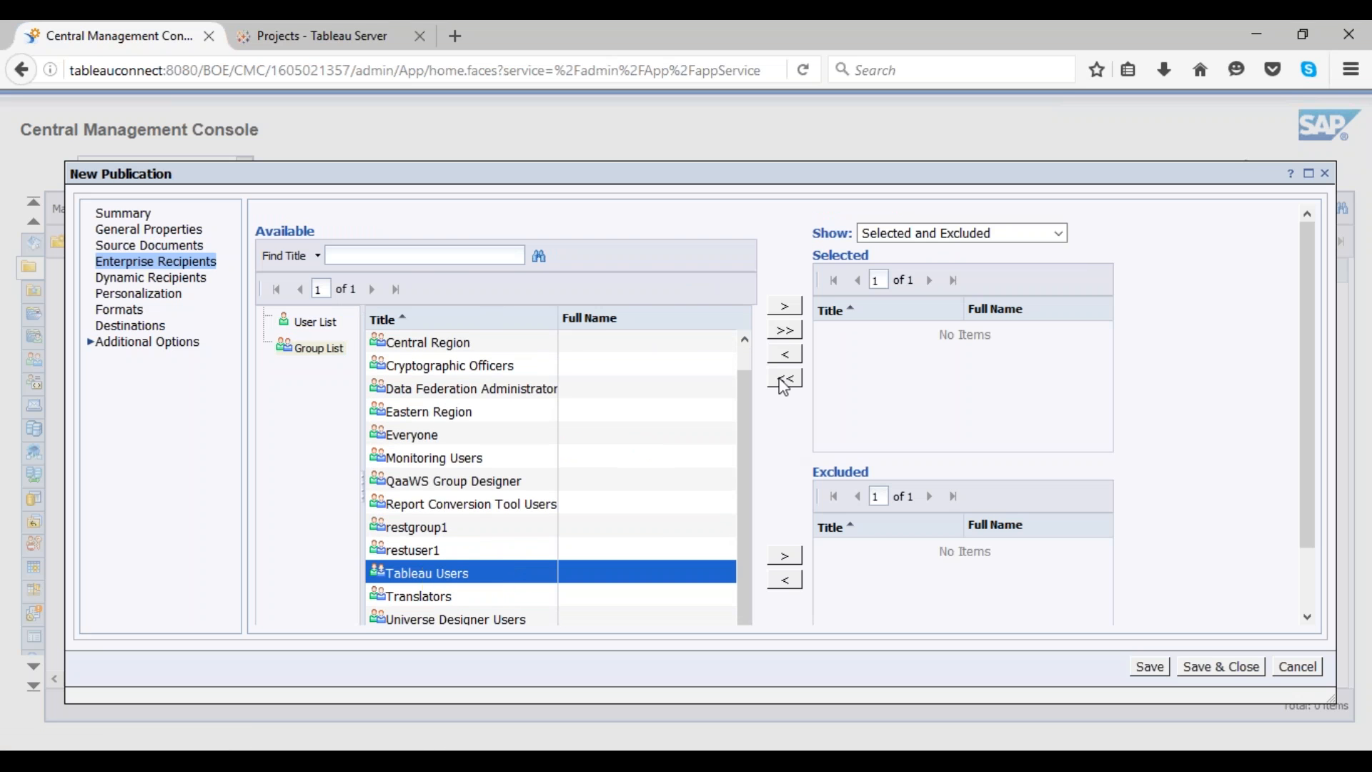
left_click(785, 306)
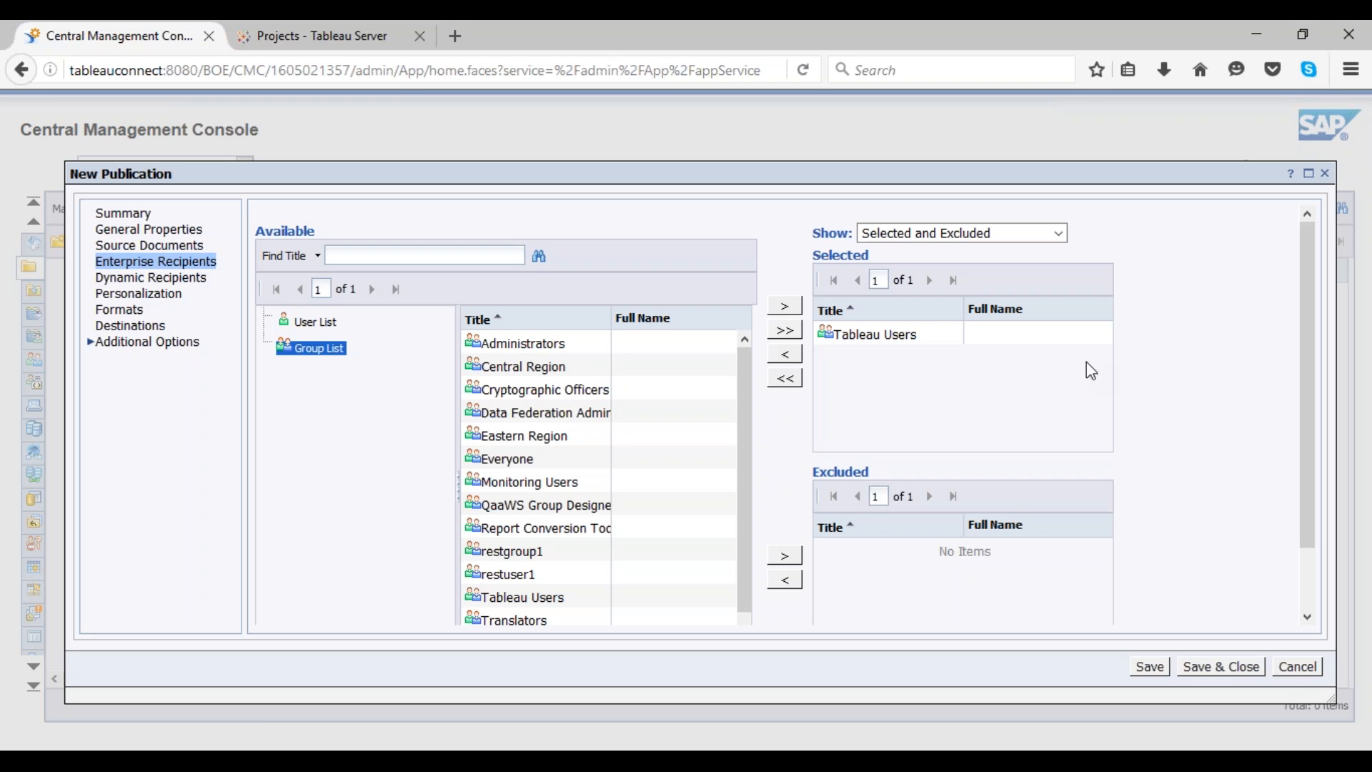
Step: Map the Sales by State - Table global profile to the eFashion (Group Based) enterprise recipient mapping
left_click(178, 293)
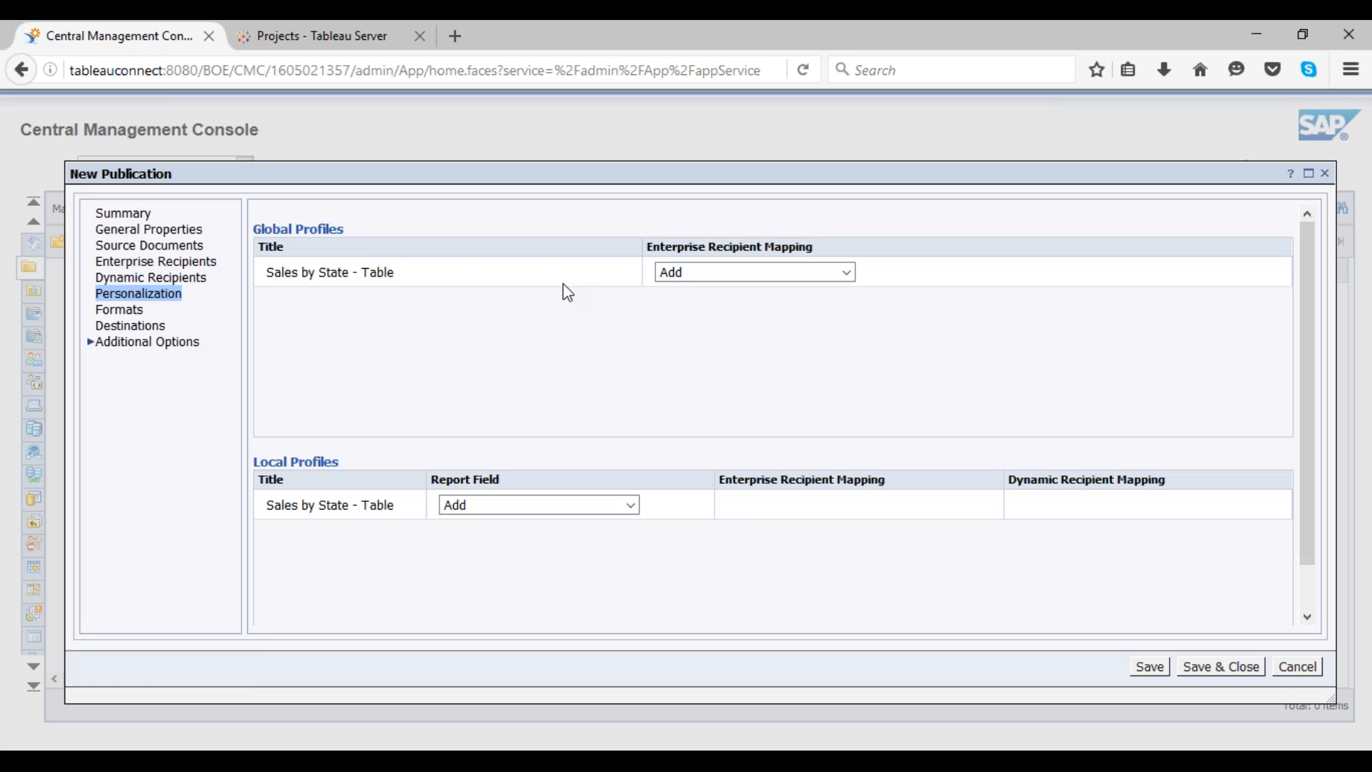
left_click(756, 271)
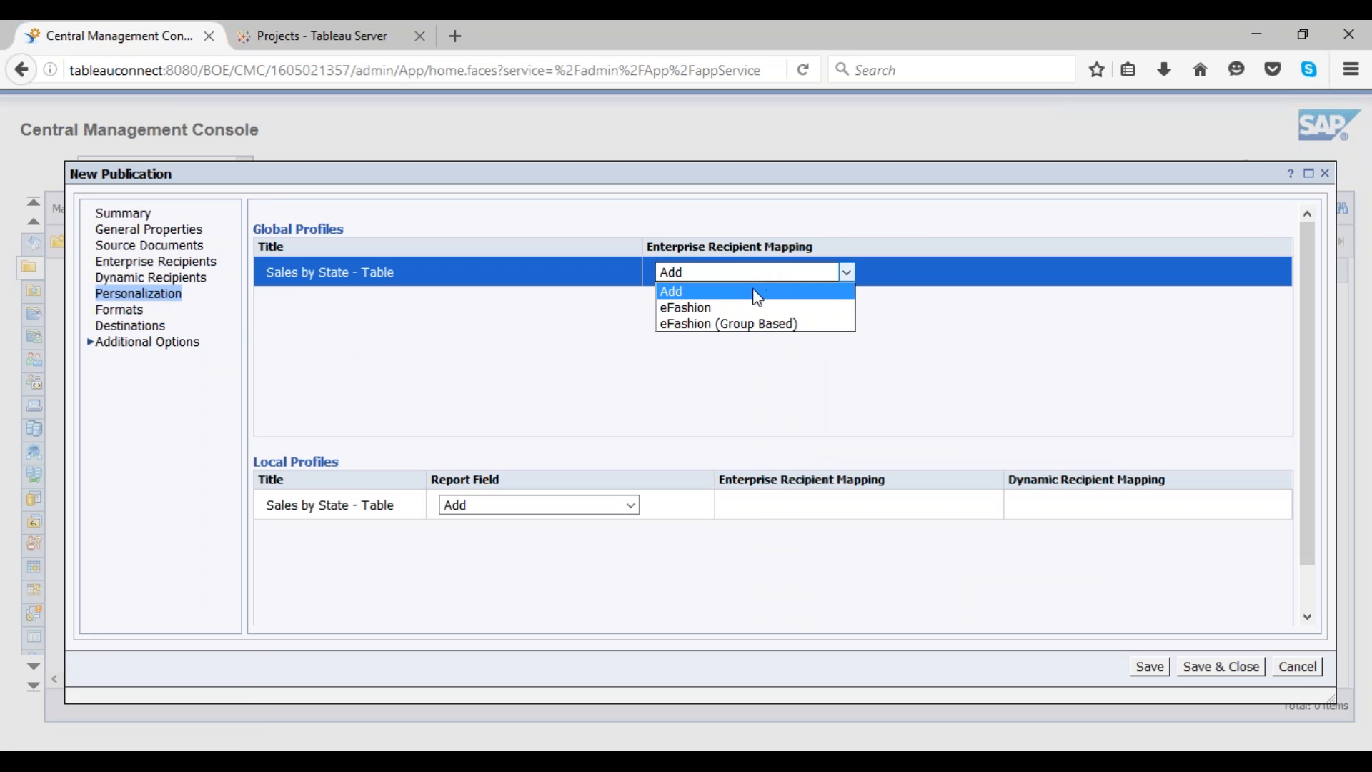
left_click(753, 327)
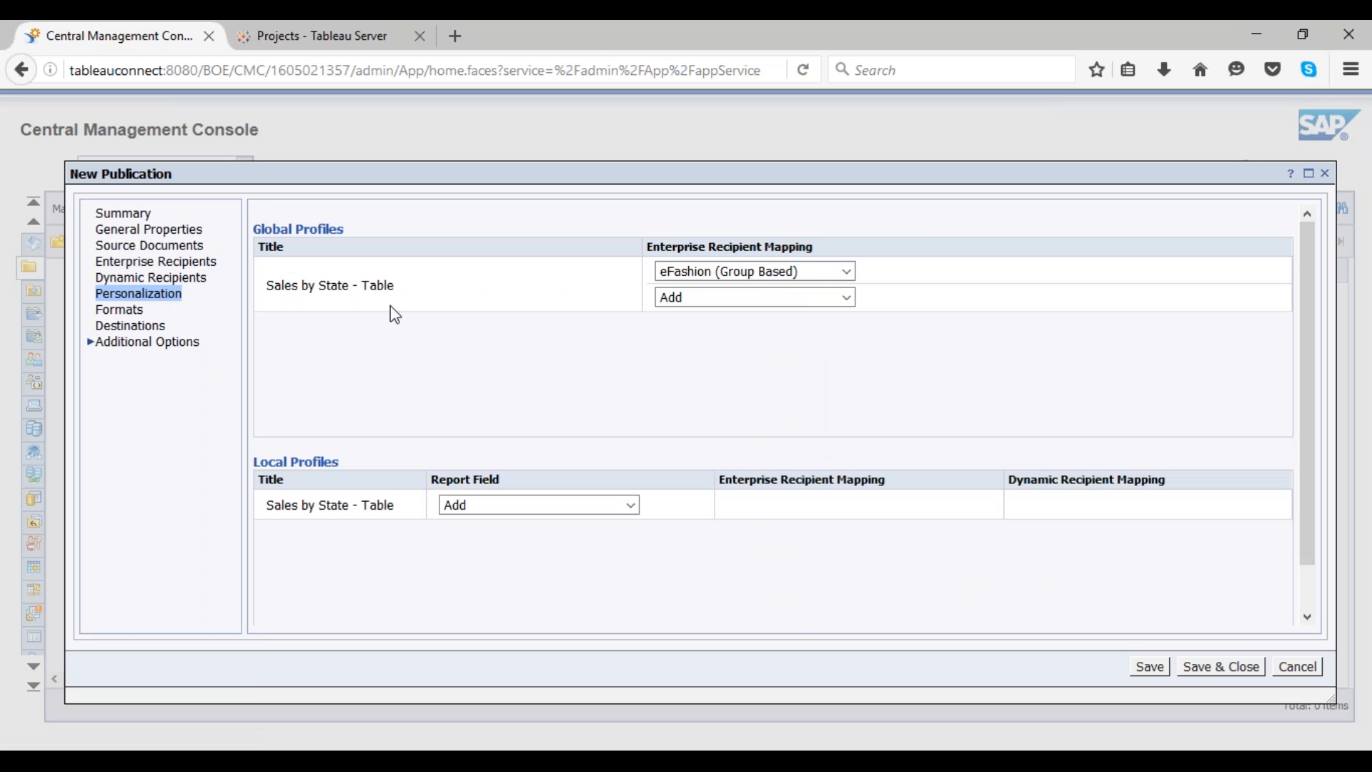
Step: Check the output formats and add BI Inbox as a destination alongside Default Enterprise Location
left_click(120, 309)
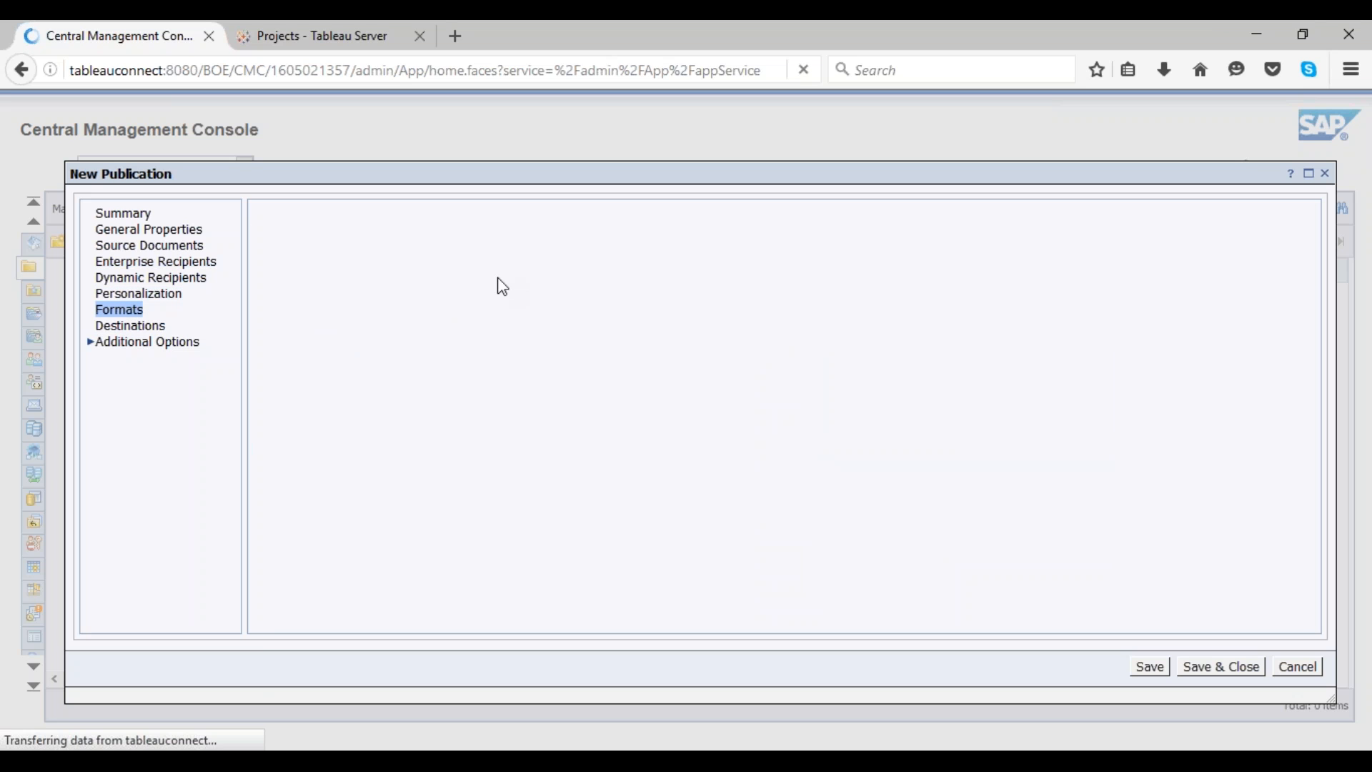
left_click(148, 326)
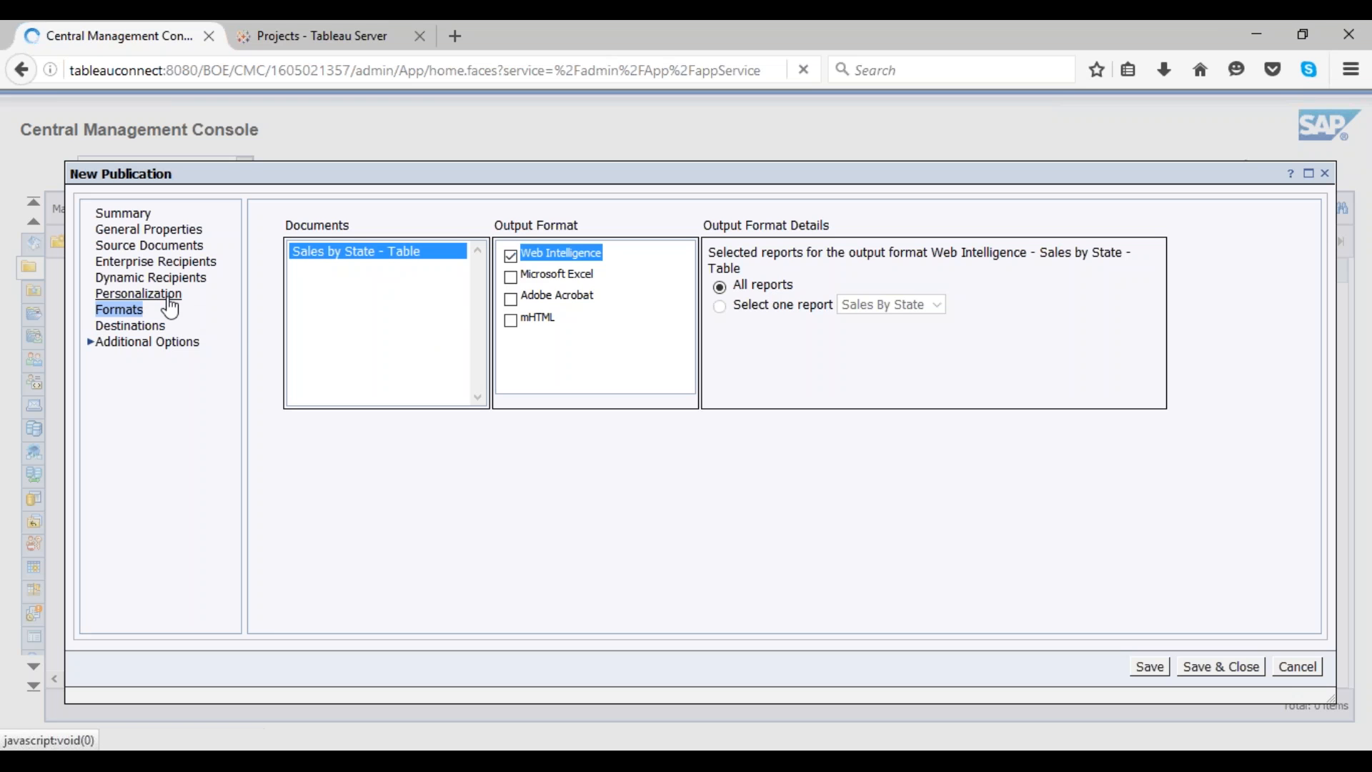
left_click(130, 326)
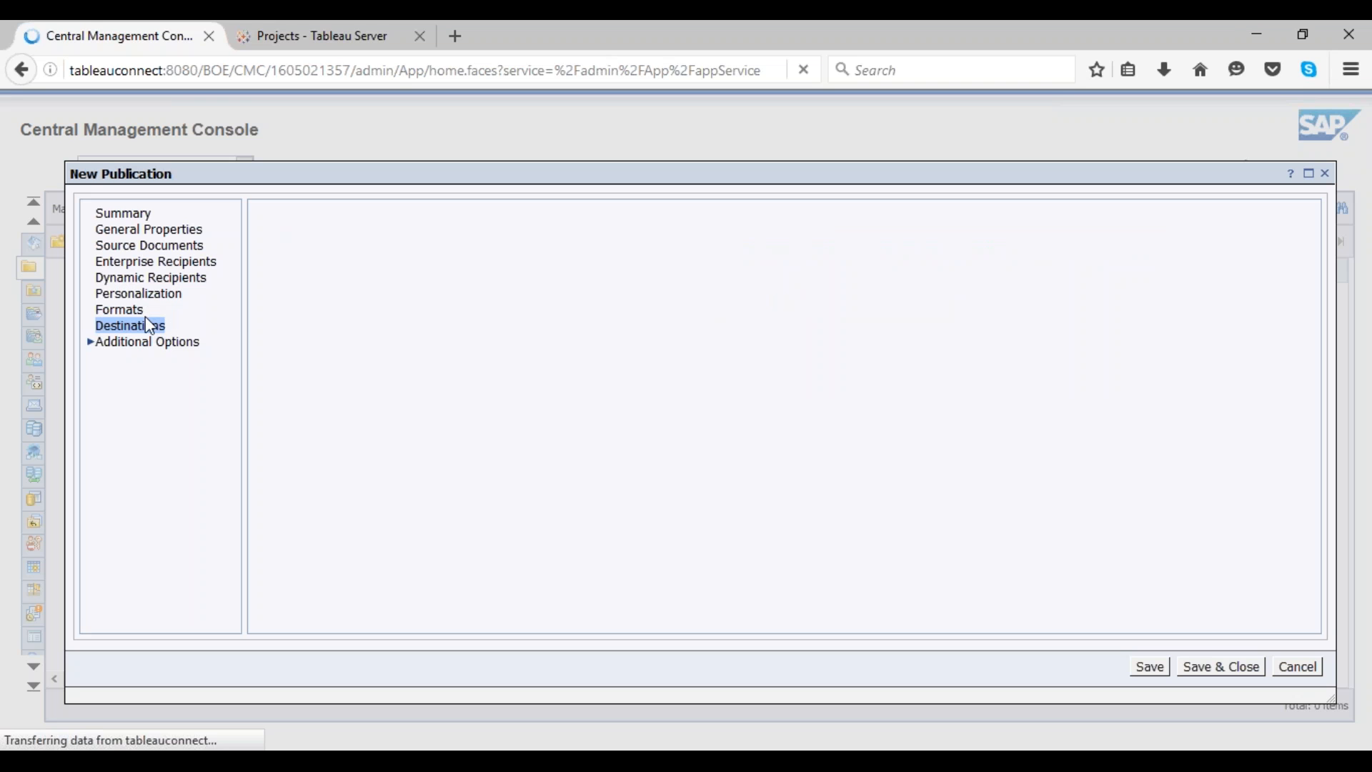
left_click(278, 267)
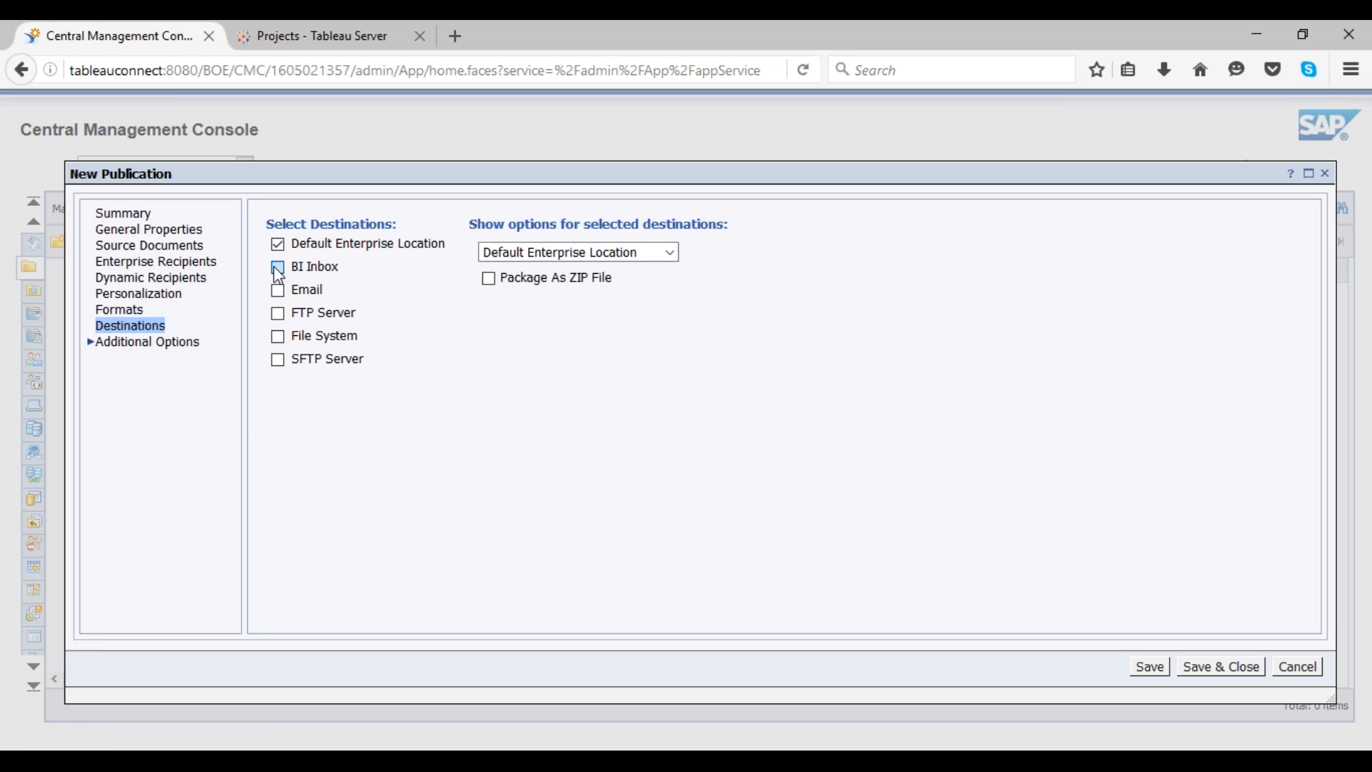
Step: Add a before-delivery publication extension named TableauConnect with the Webi2TableauPluginHttp class name pasted in
left_click(105, 347)
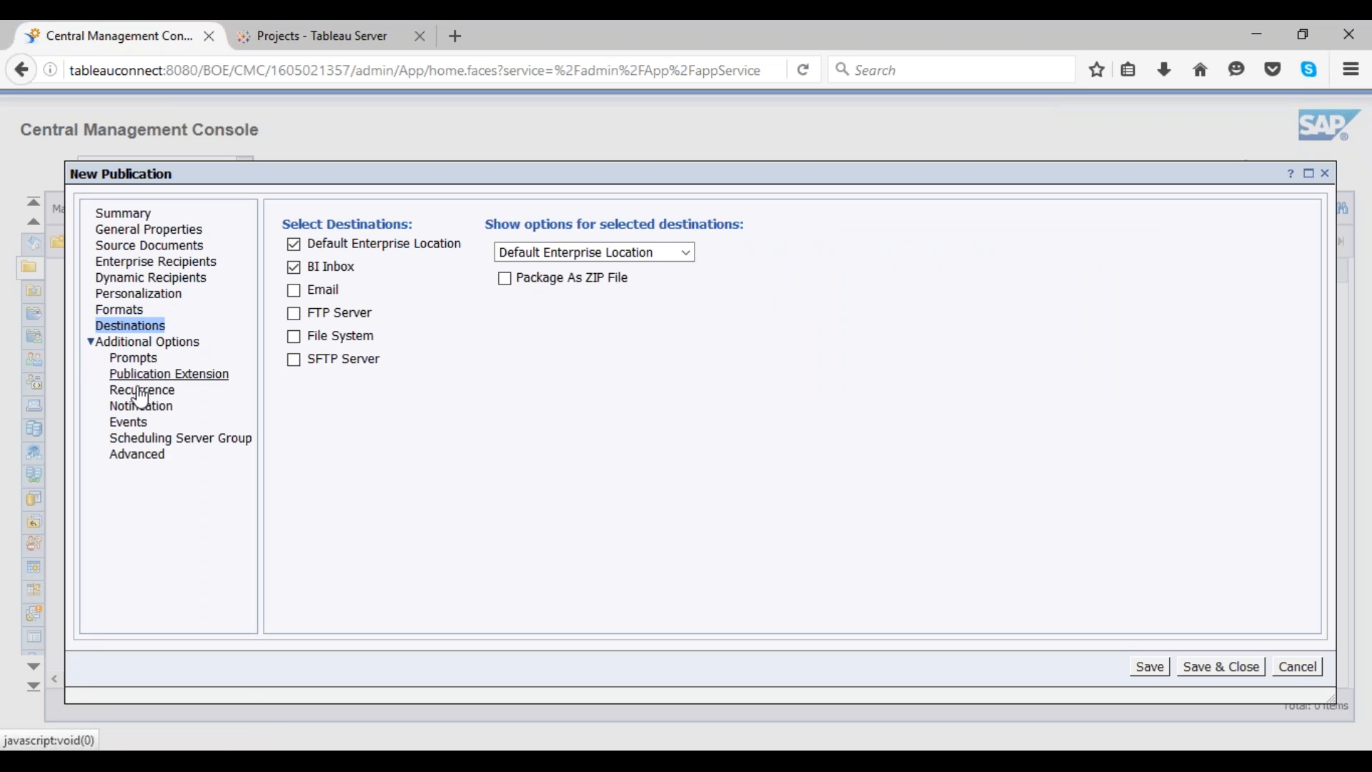
left_click(169, 374)
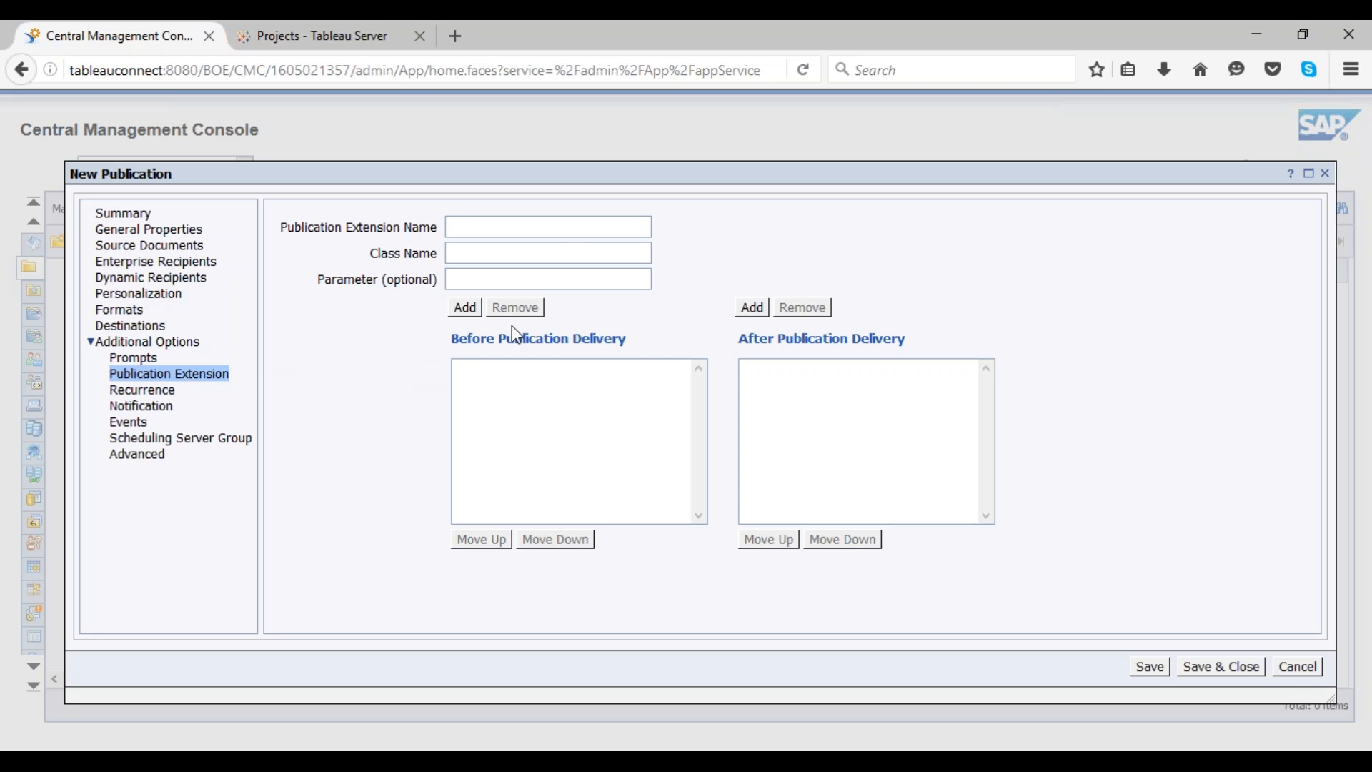
left_click(563, 227)
type("TableauConnect")
left_click(542, 250)
right_click(542, 250)
left_click(579, 335)
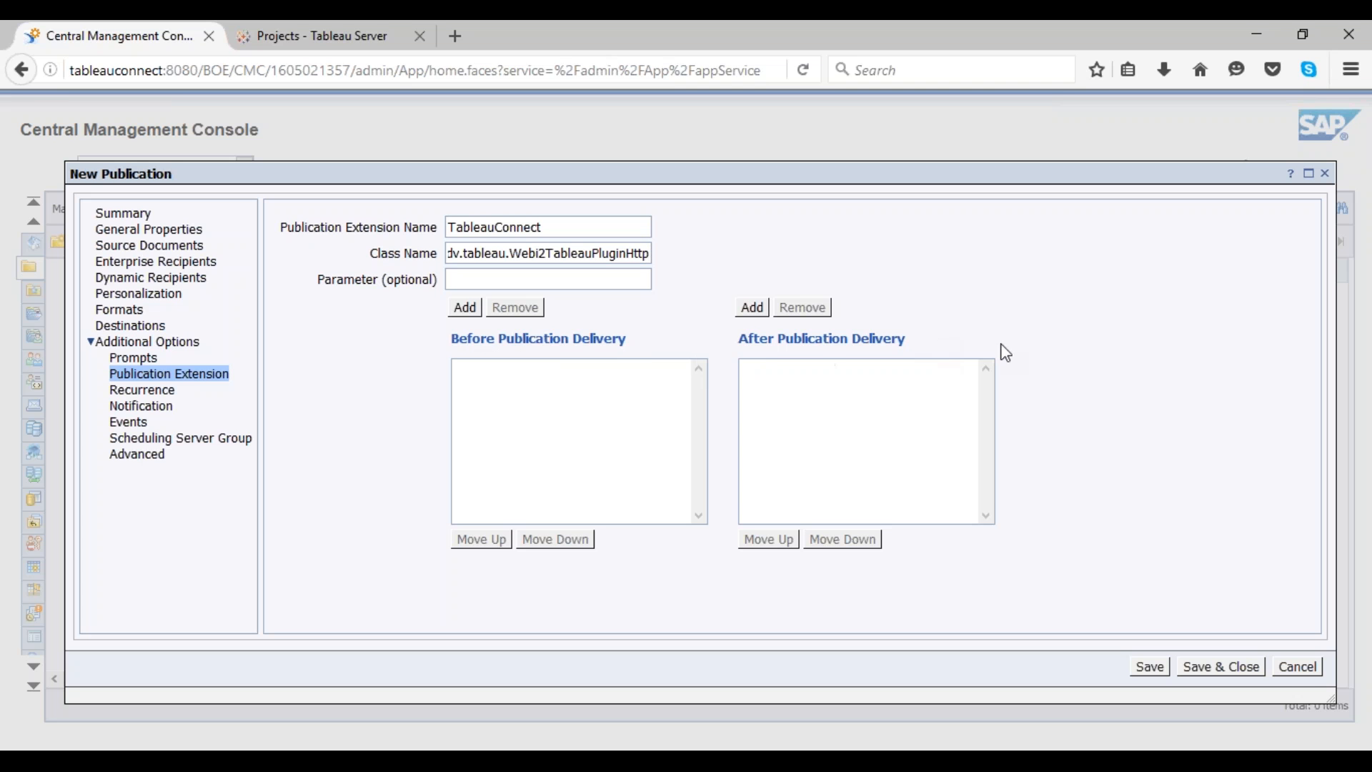
left_click(465, 308)
Step: Add the TableauConnect extension with the same pasted class name as an after-delivery extension
left_click(477, 235)
type("T")
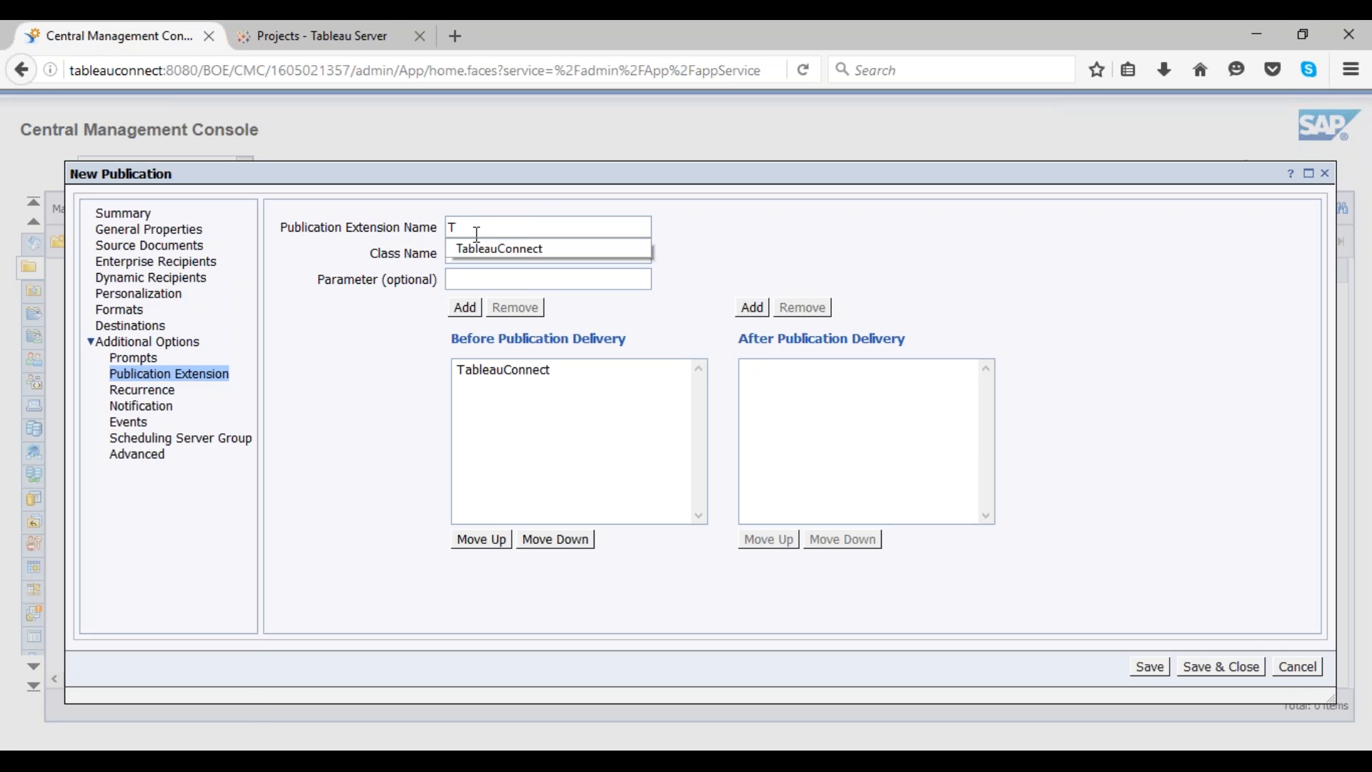
left_click(513, 248)
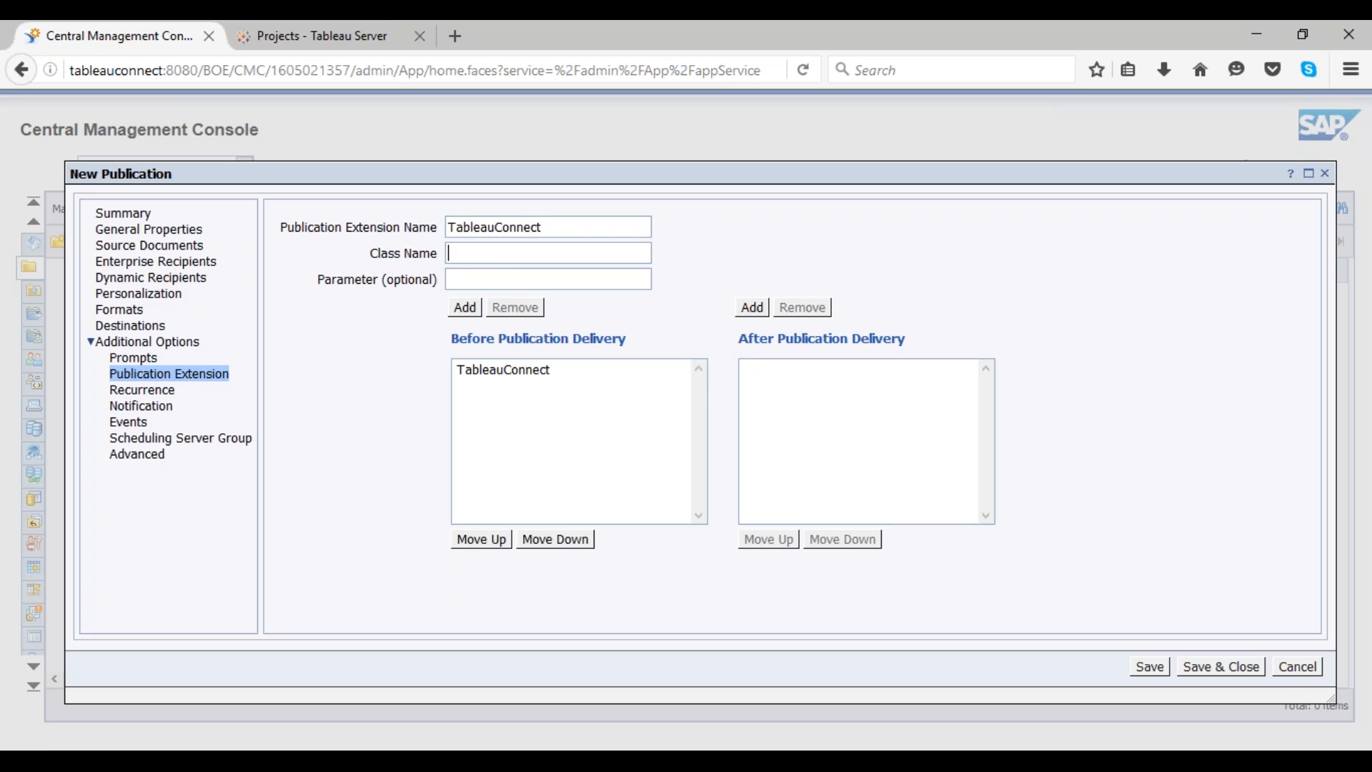
right_click(512, 253)
left_click(564, 336)
left_click(757, 310)
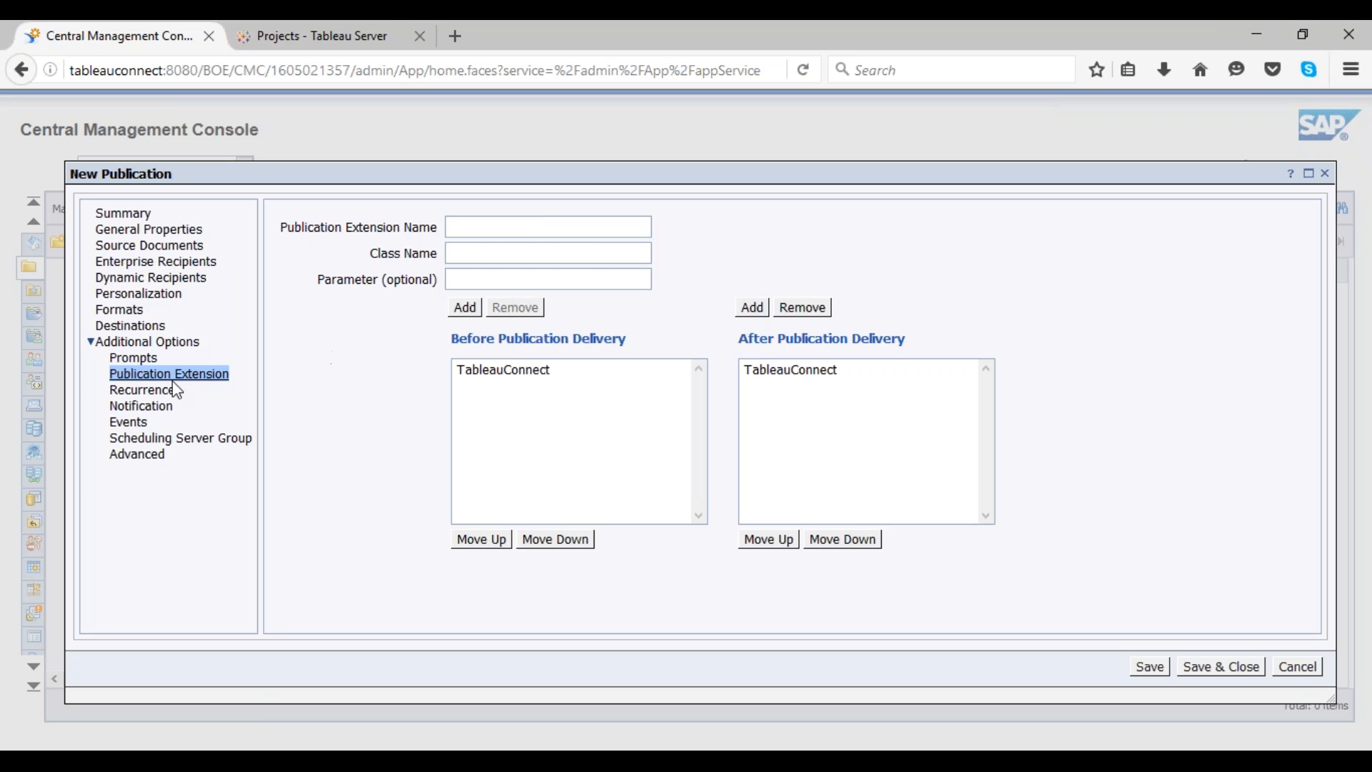
Step: Review the Events options, then save and close the new publication
left_click(137, 424)
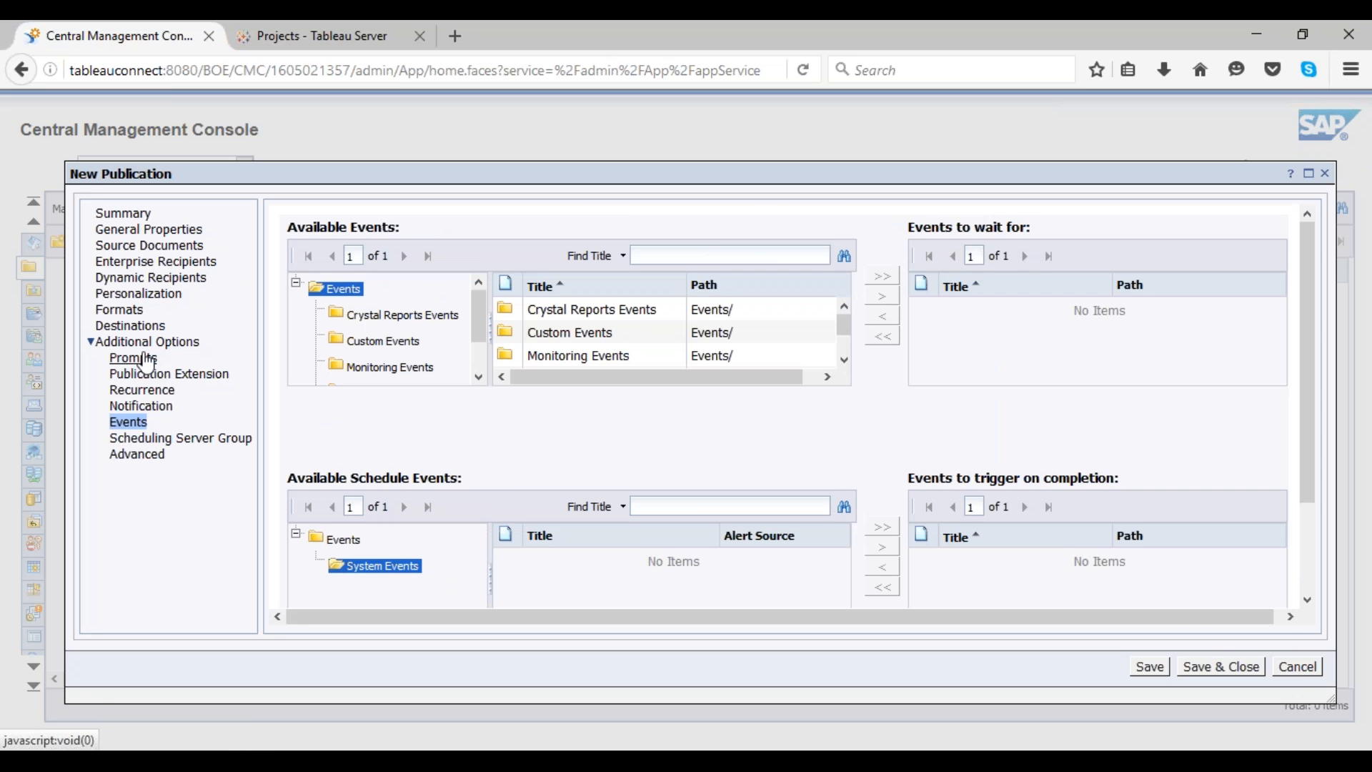
left_click(1214, 667)
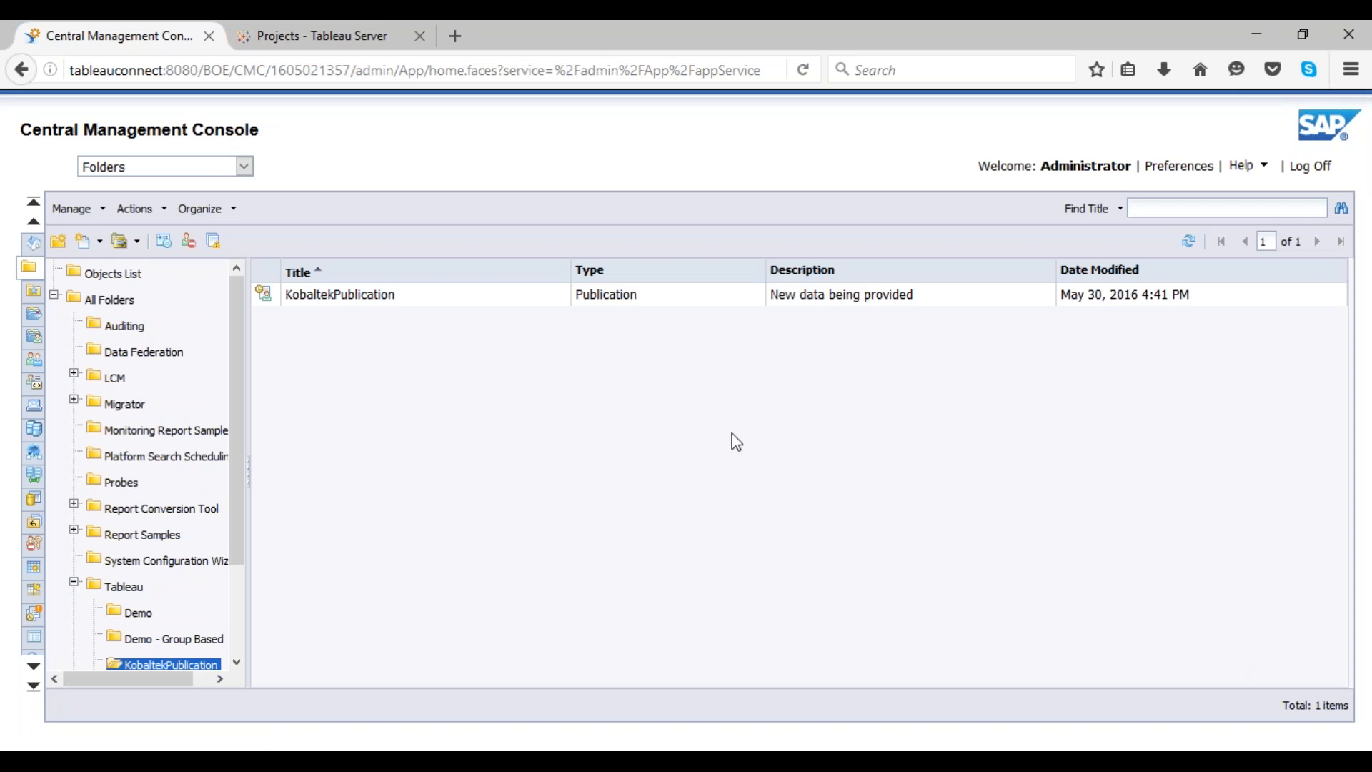
Step: Run the KobaltekPublication publication immediately
left_click(423, 298)
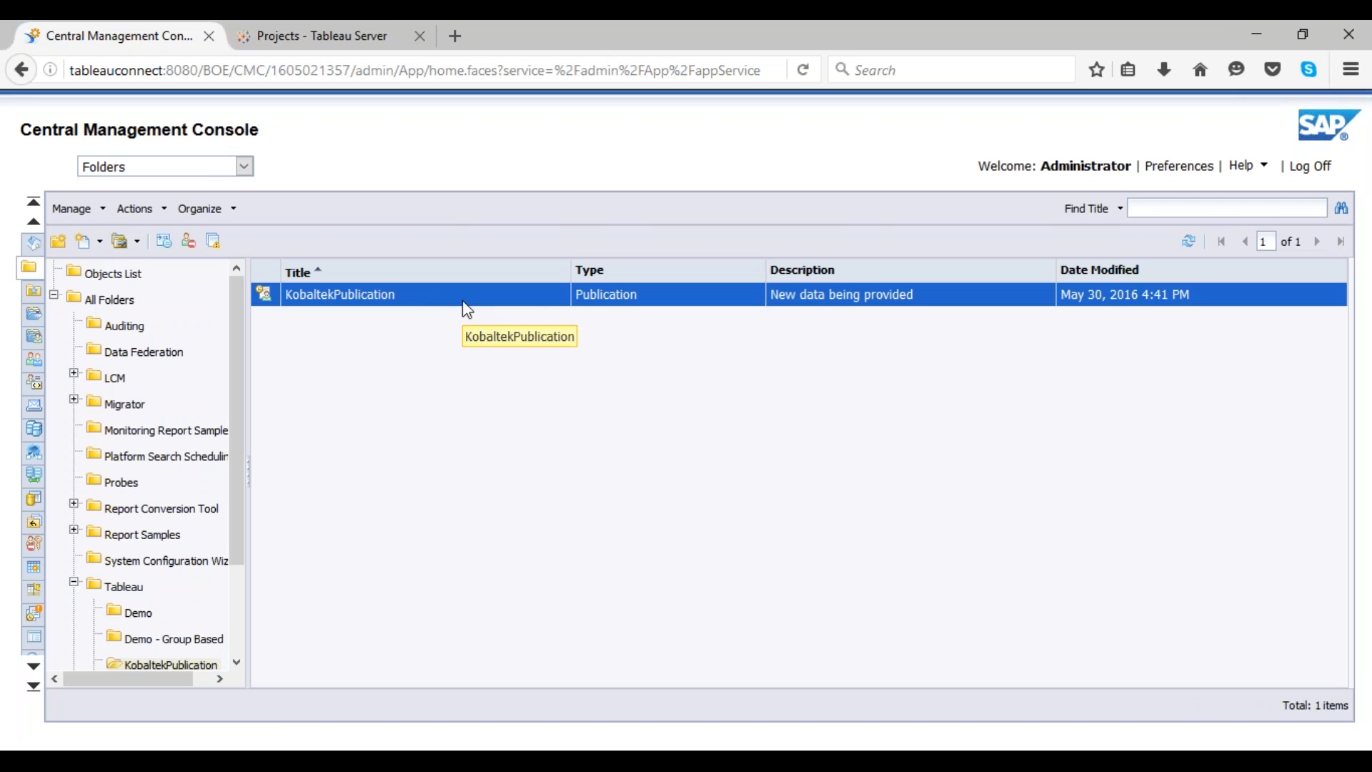
right_click(462, 299)
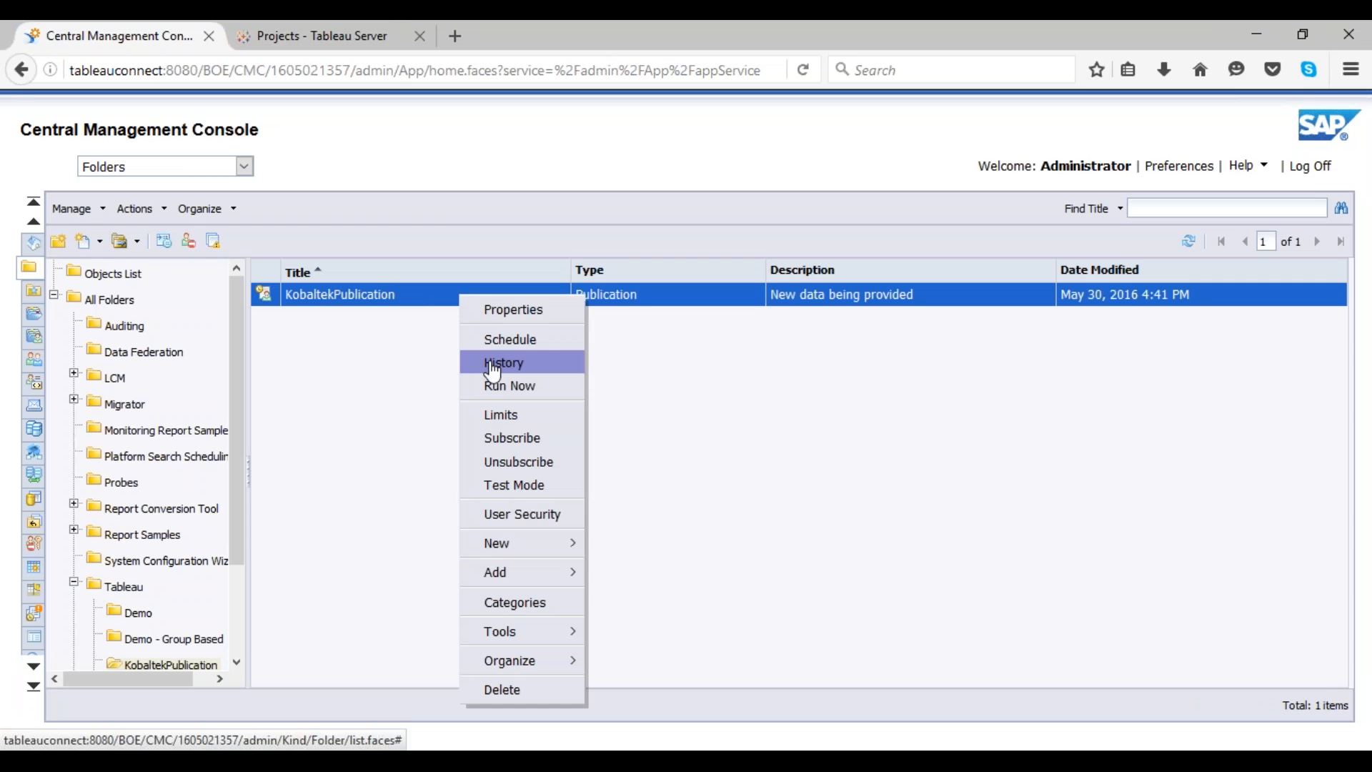
left_click(492, 387)
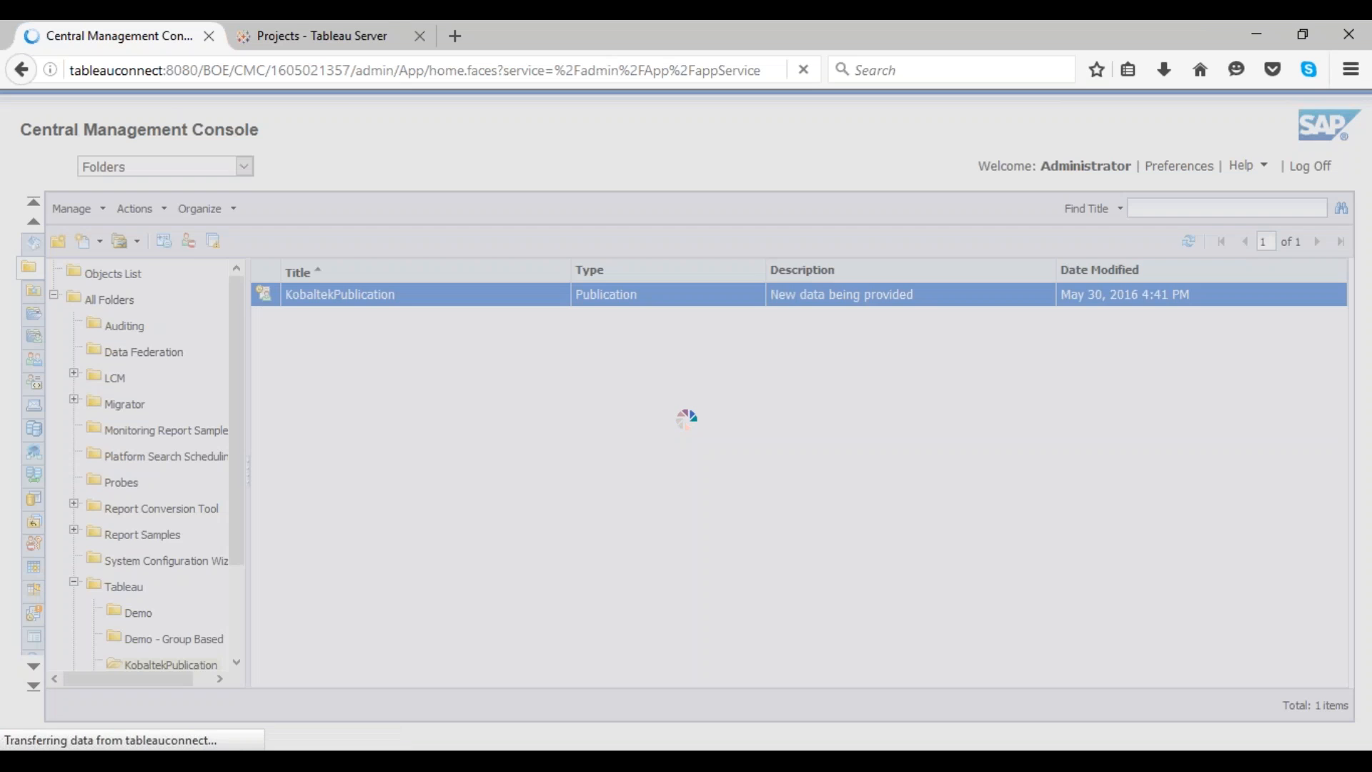
Step: Open the KobaltekPublication run history
left_click(414, 320)
right_click(418, 303)
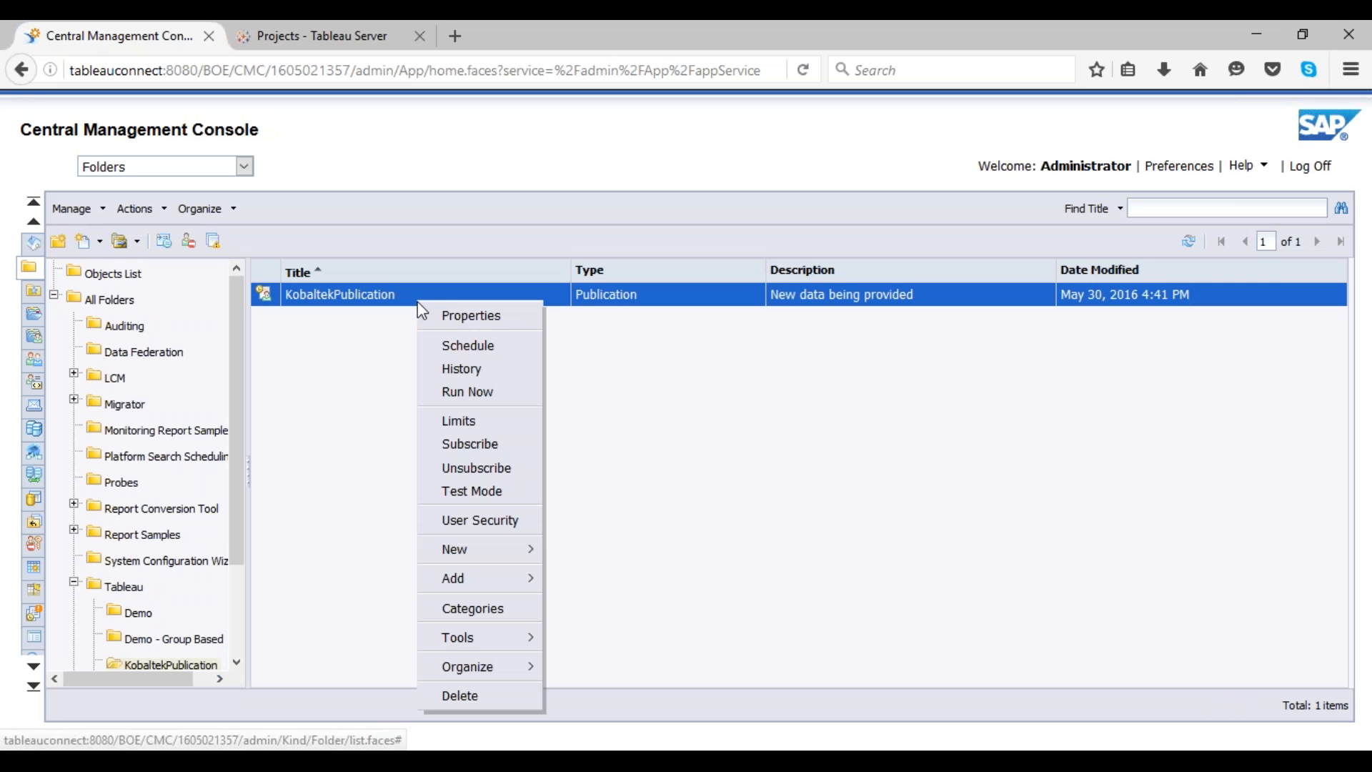
left_click(624, 379)
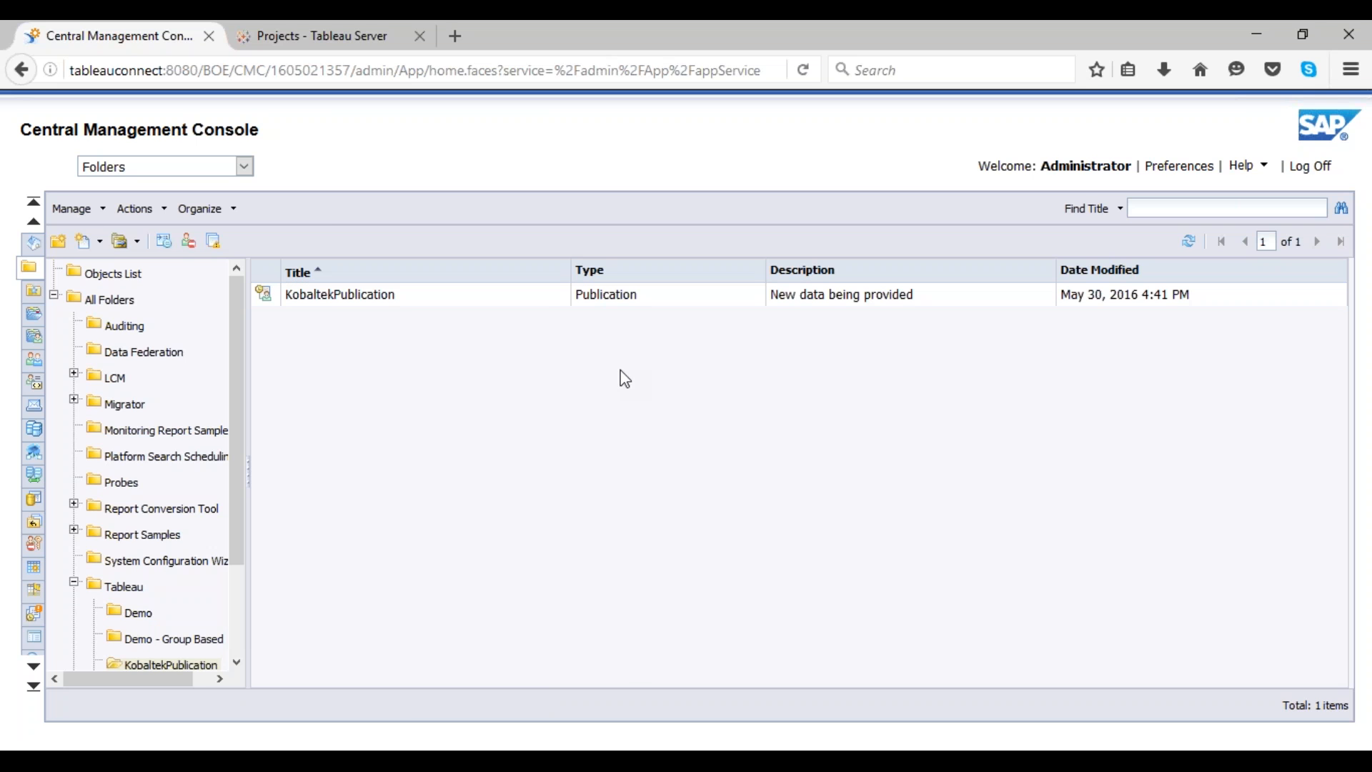
right_click(513, 300)
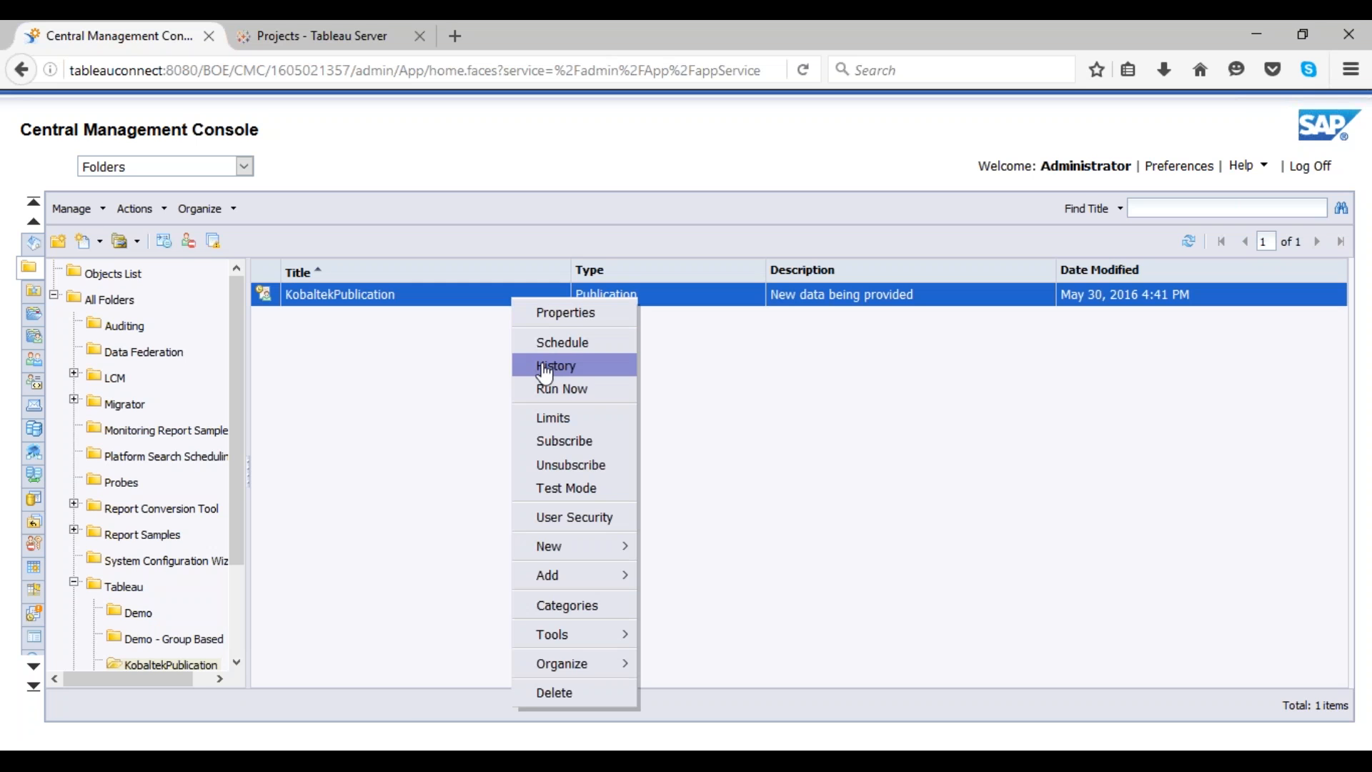
left_click(546, 368)
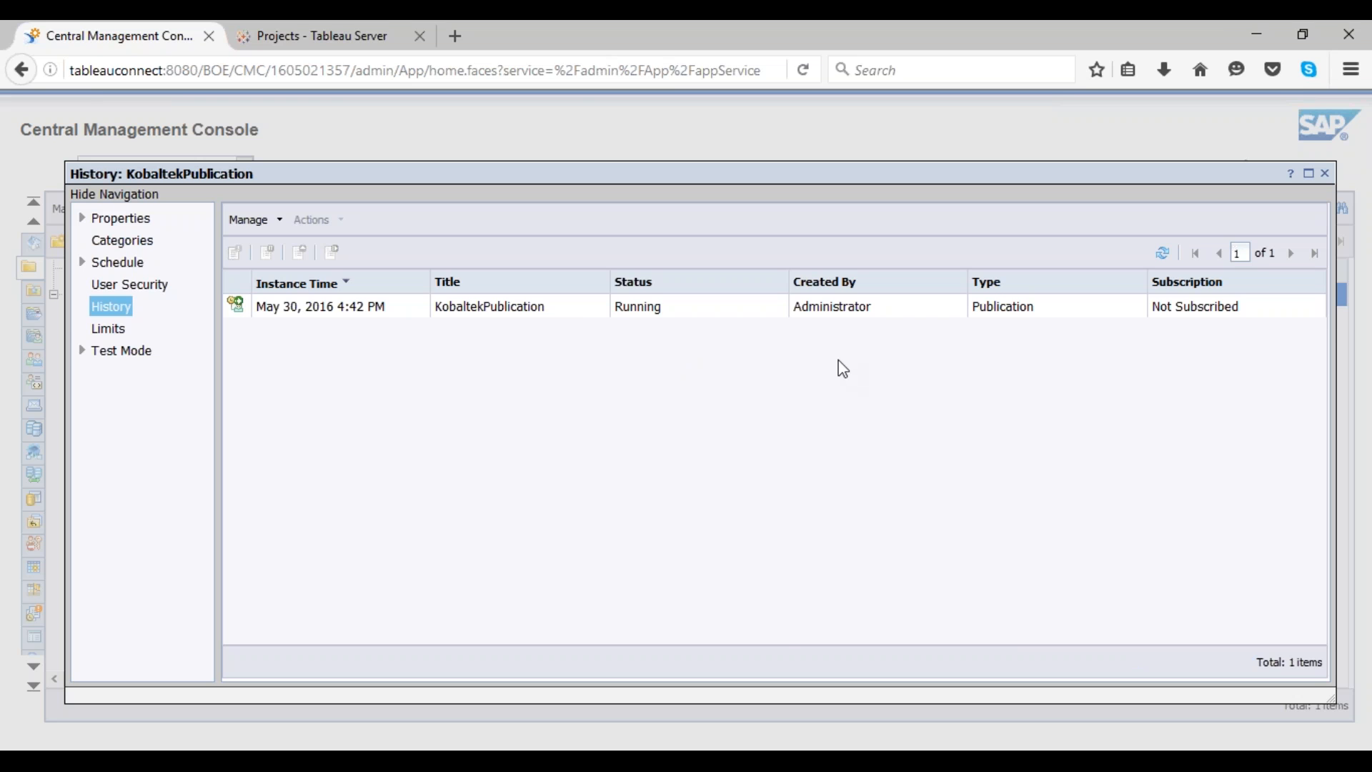
Step: Switch to Tableau Server and refresh the Projects list to inspect the delivered KobaltekPublication project
left_click(364, 40)
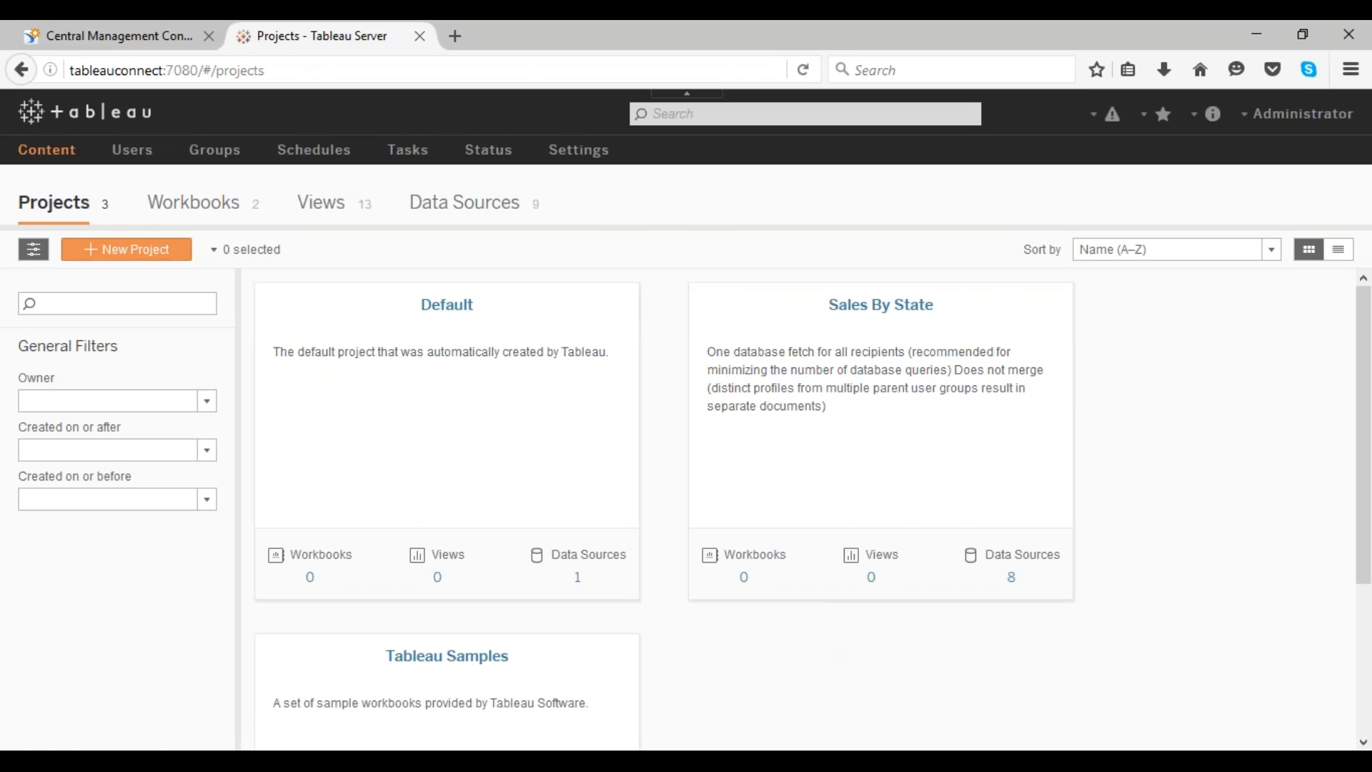
left_click(91, 213)
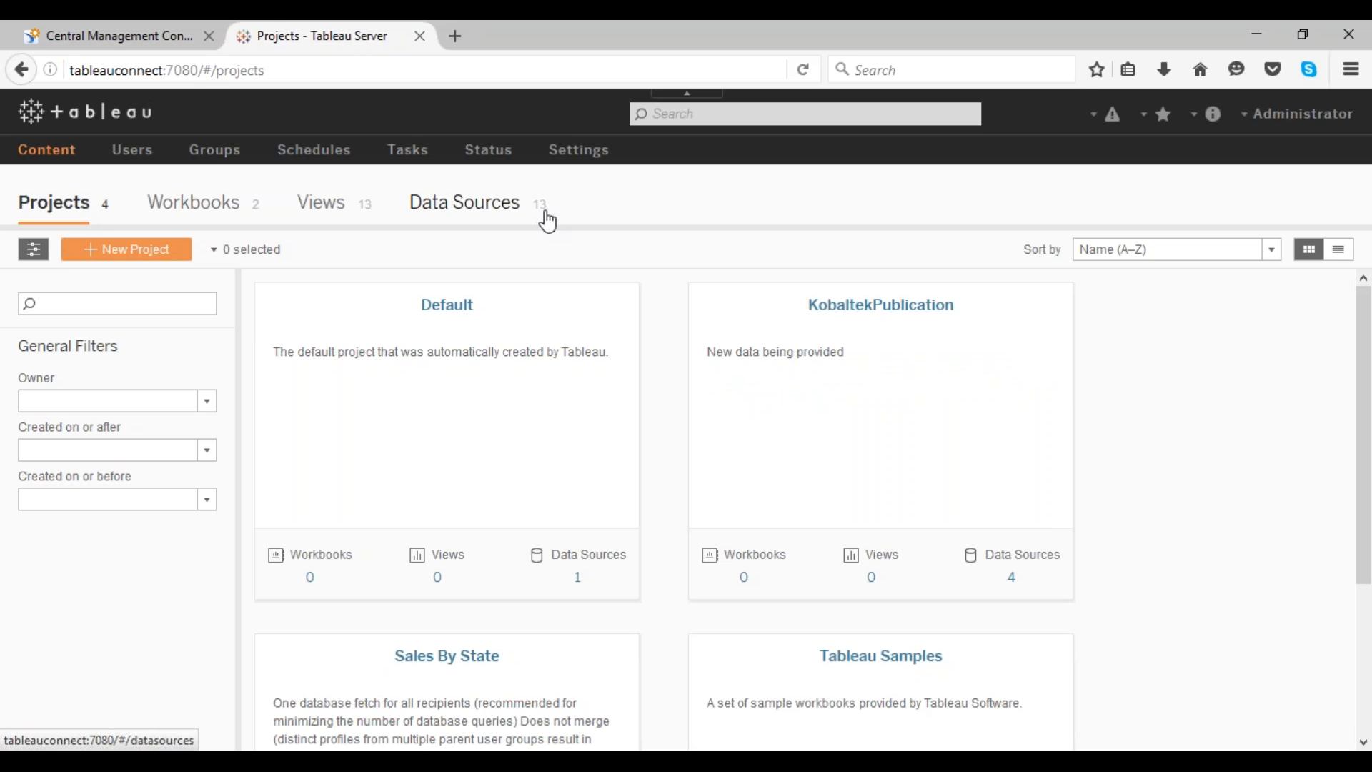
scroll(474, 443, "down", 2)
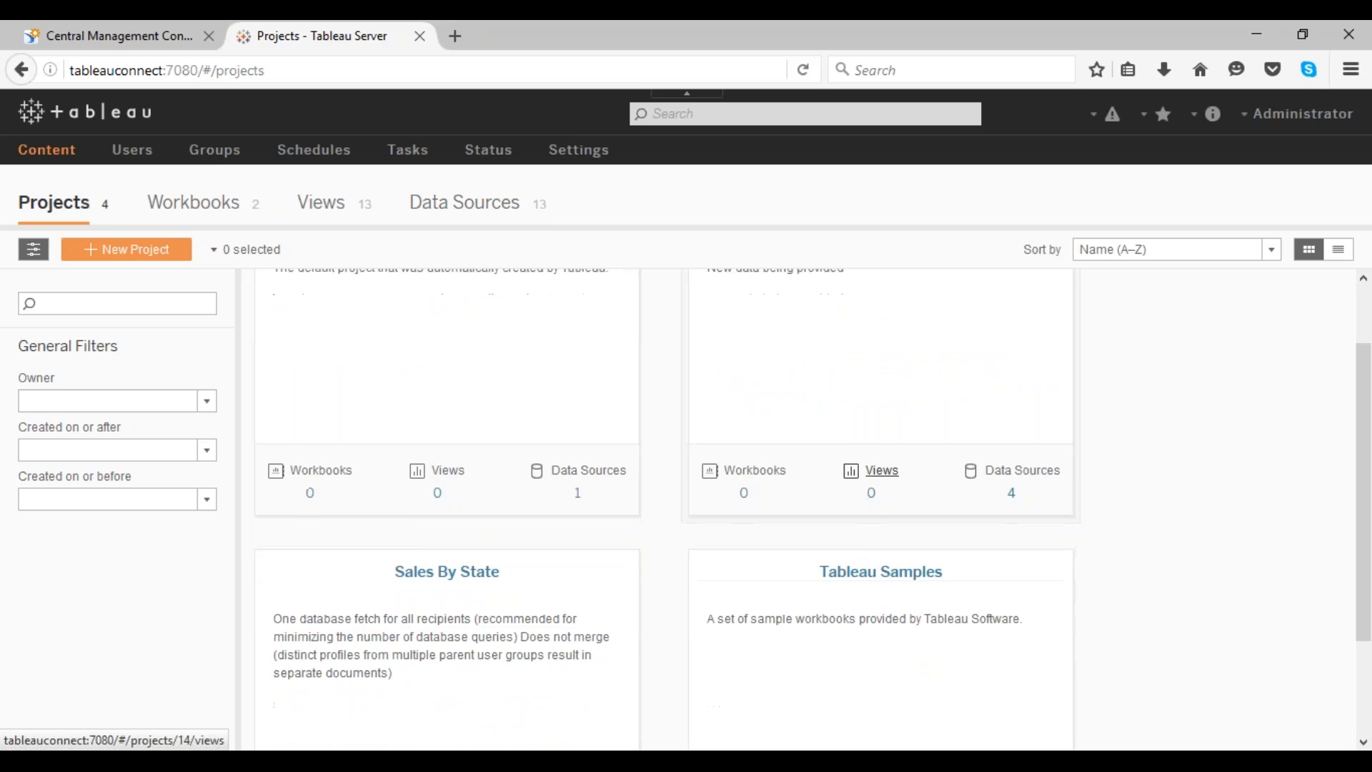
Step: Examine the project cards on Tableau Server, then return to the Central Management Console to check the publication run's status in its history
scroll(858, 493, "up", 2)
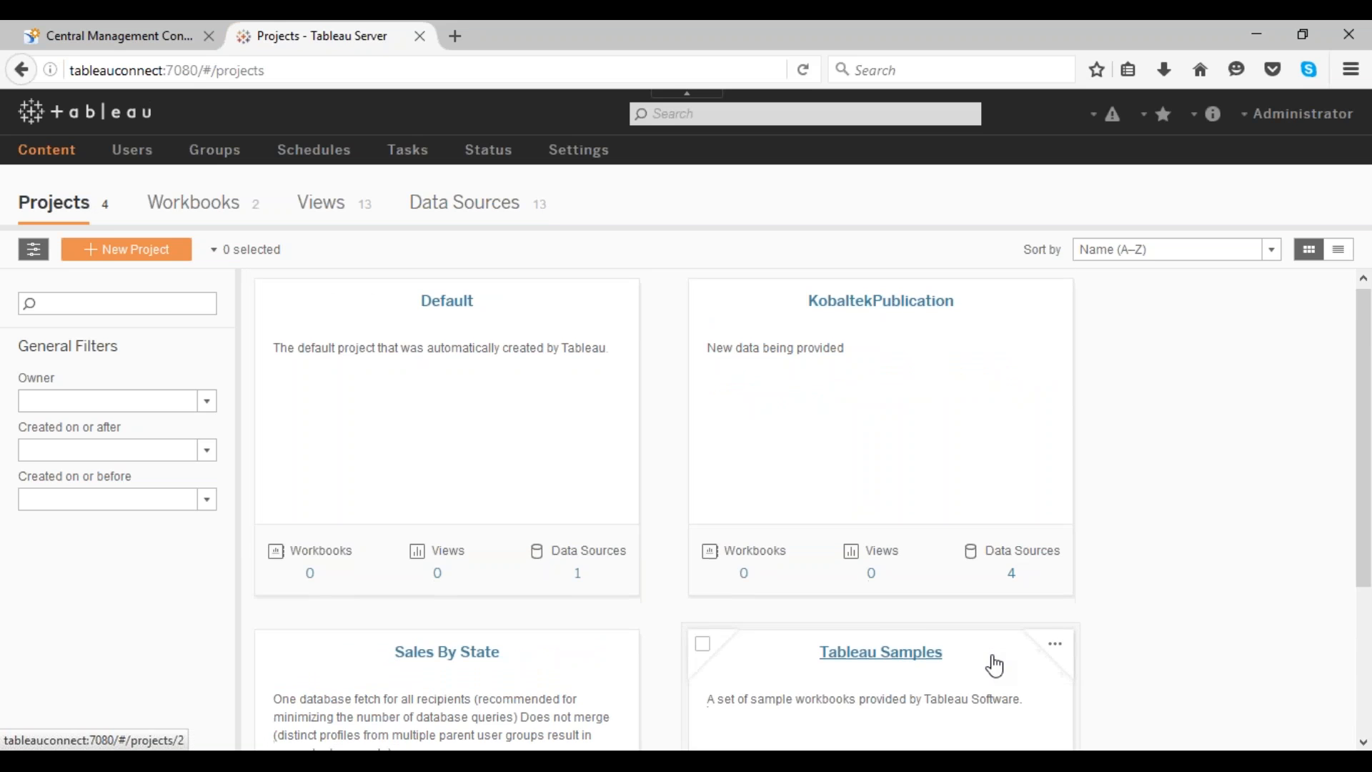
scroll(705, 634, "down", 5)
scroll(518, 607, "up", 5)
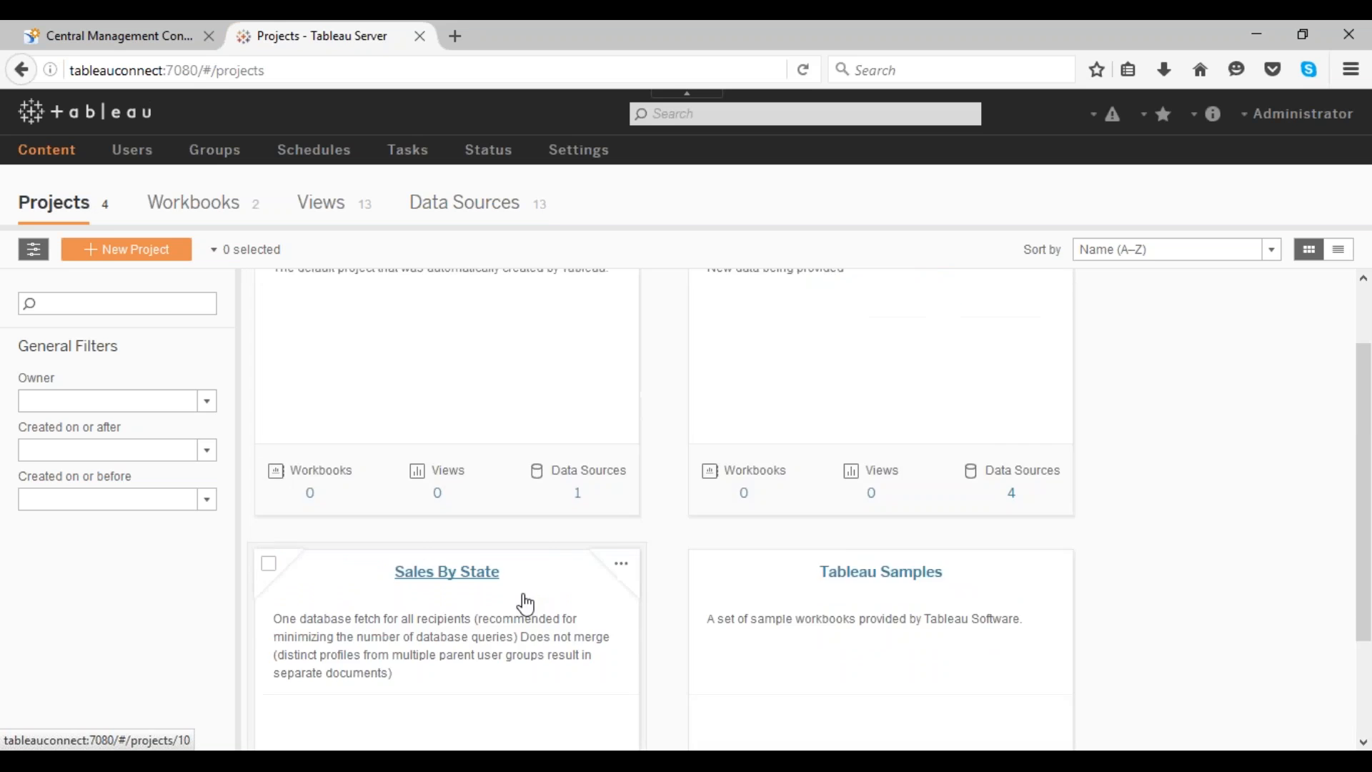
scroll(714, 500, "down", 5)
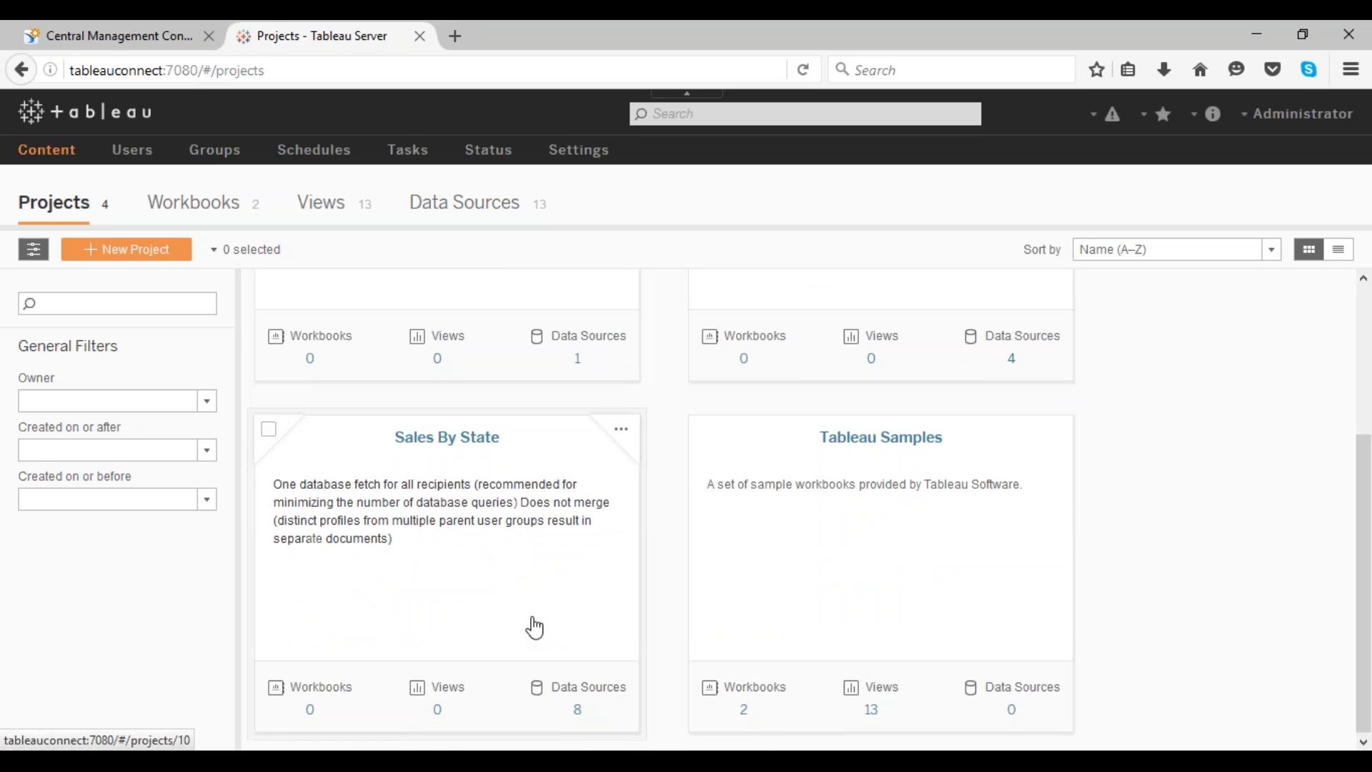
scroll(530, 626, "up", 4)
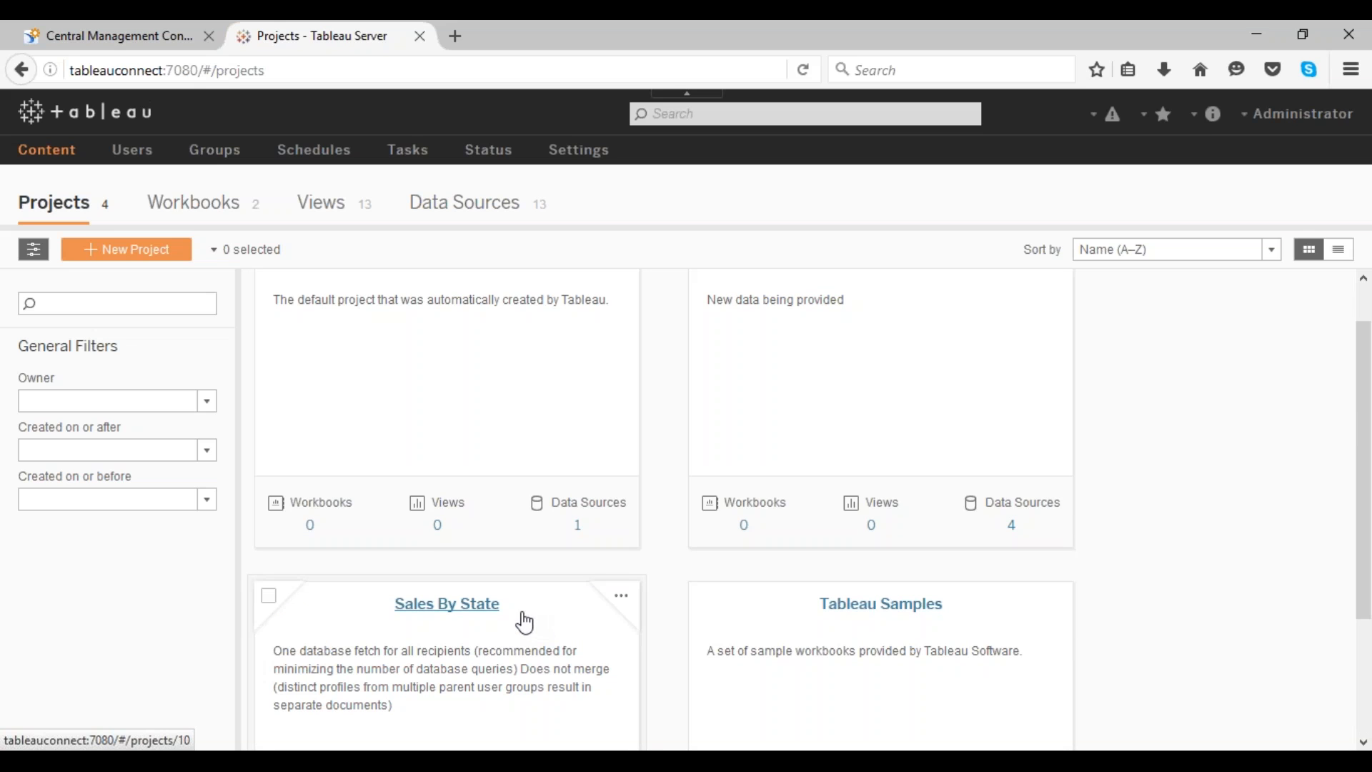
scroll(879, 522, "up", 1)
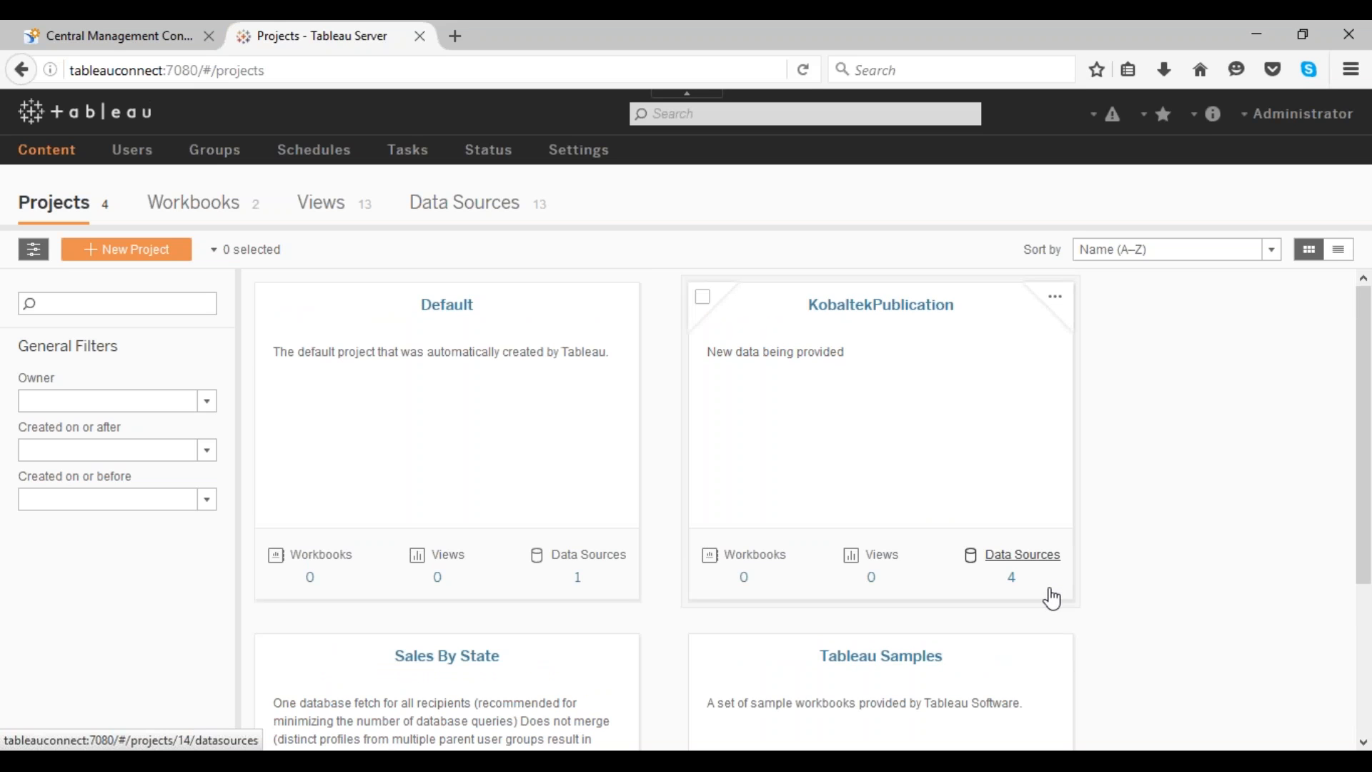
left_click(177, 34)
mouse_move(635, 325)
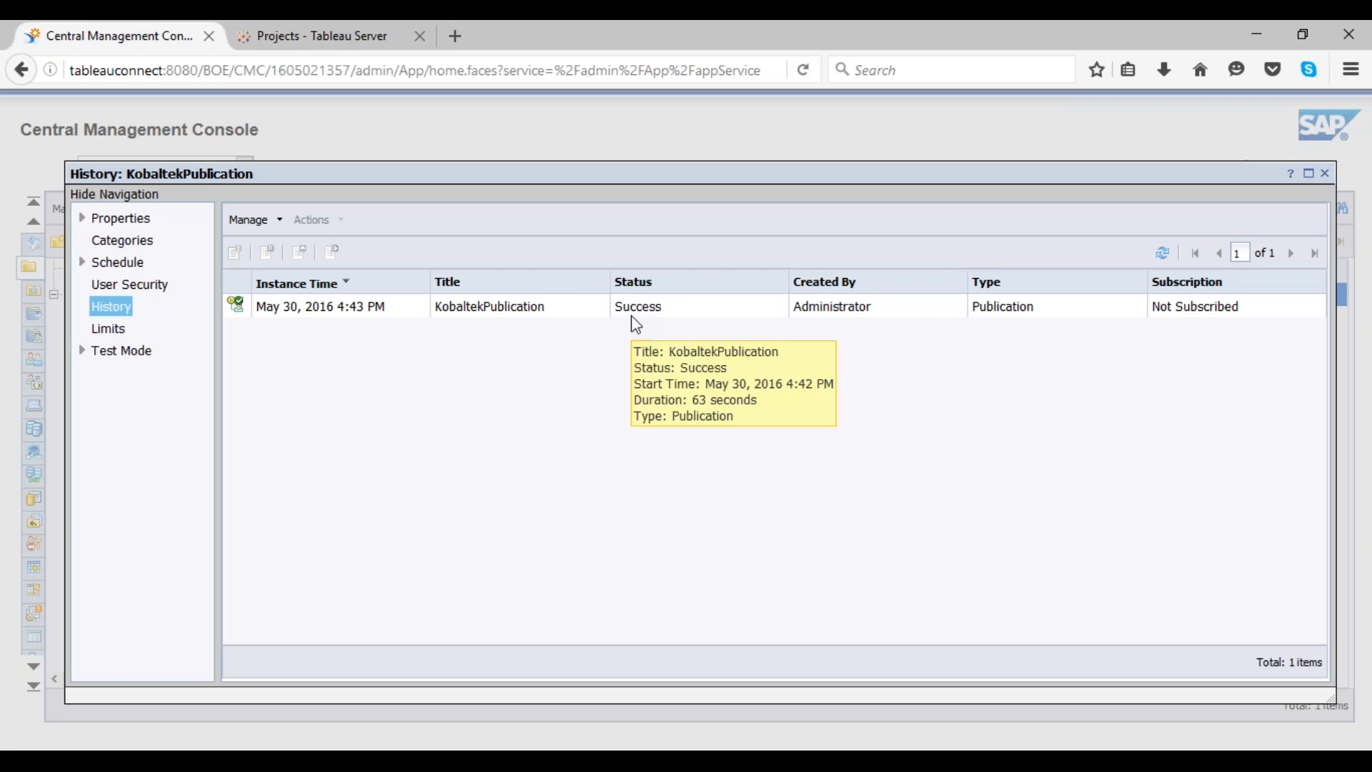